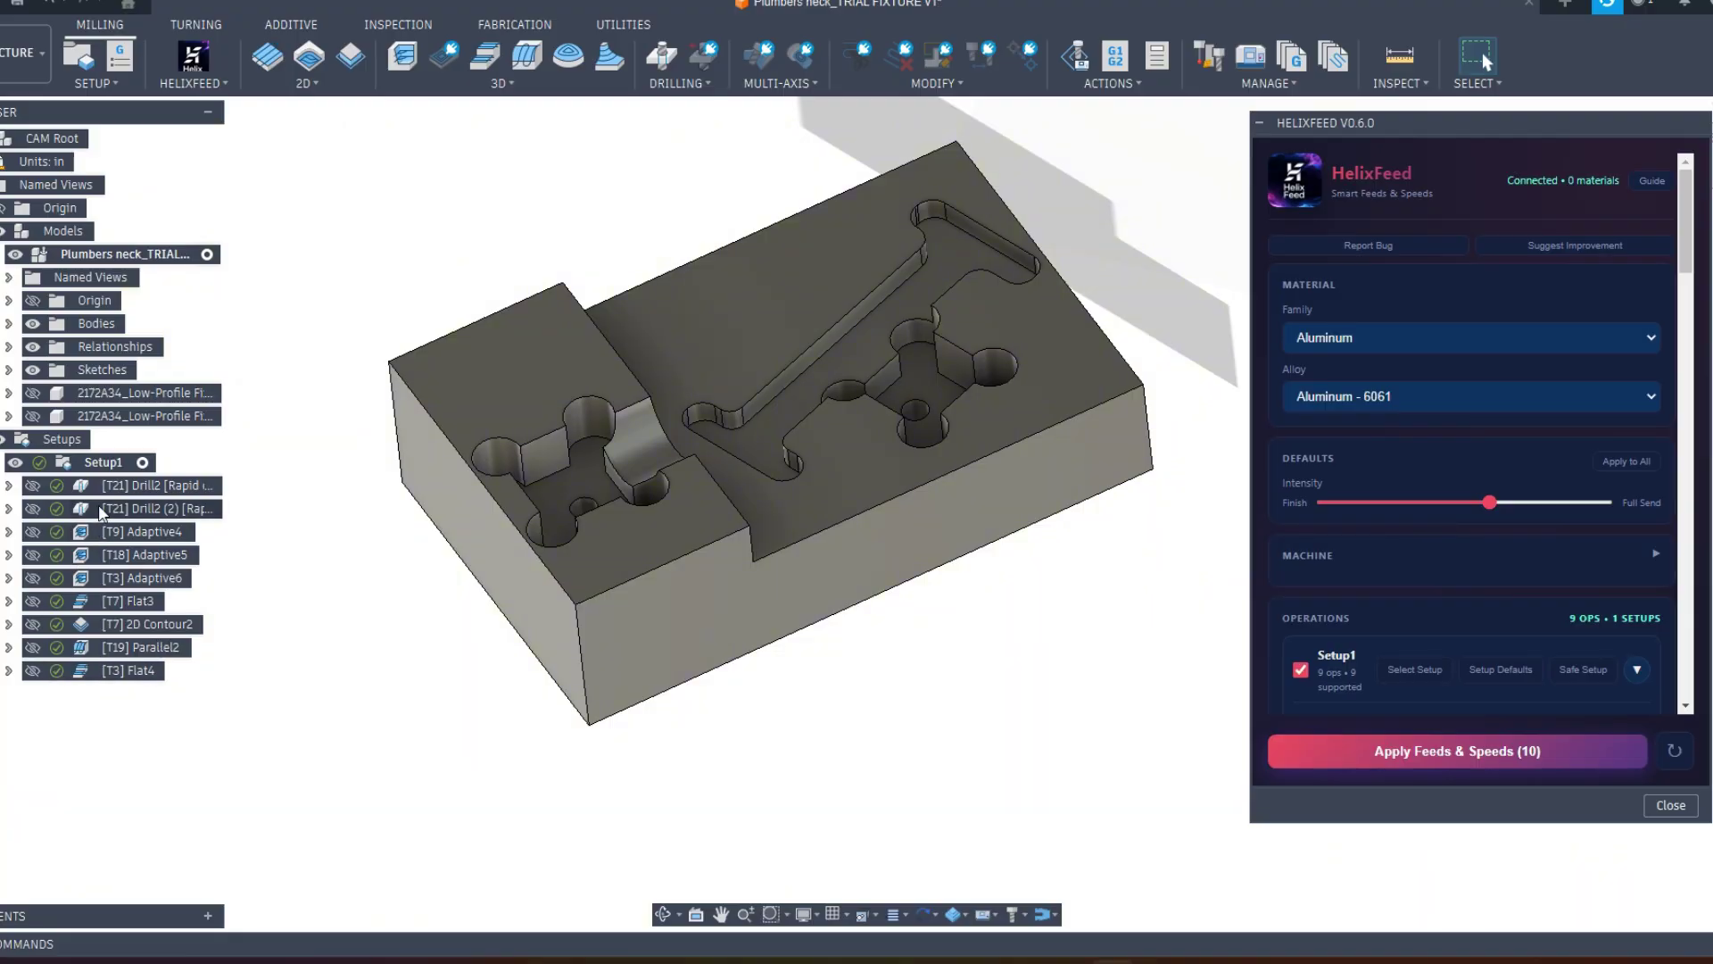
- Review the fixture model and the toolpaths of Drill2, Drill2 (2) and Adaptive4 in Setup1
{"action": "mouse_move", "coordinate": [746, 689]}
{"action": "middle_mouse_down", "text": "shift"}
{"action": "mouse_move", "coordinate": [758, 716]}
{"action": "mouse_move", "coordinate": [761, 699]}
{"action": "middle_mouse_up", "text": "shift"}
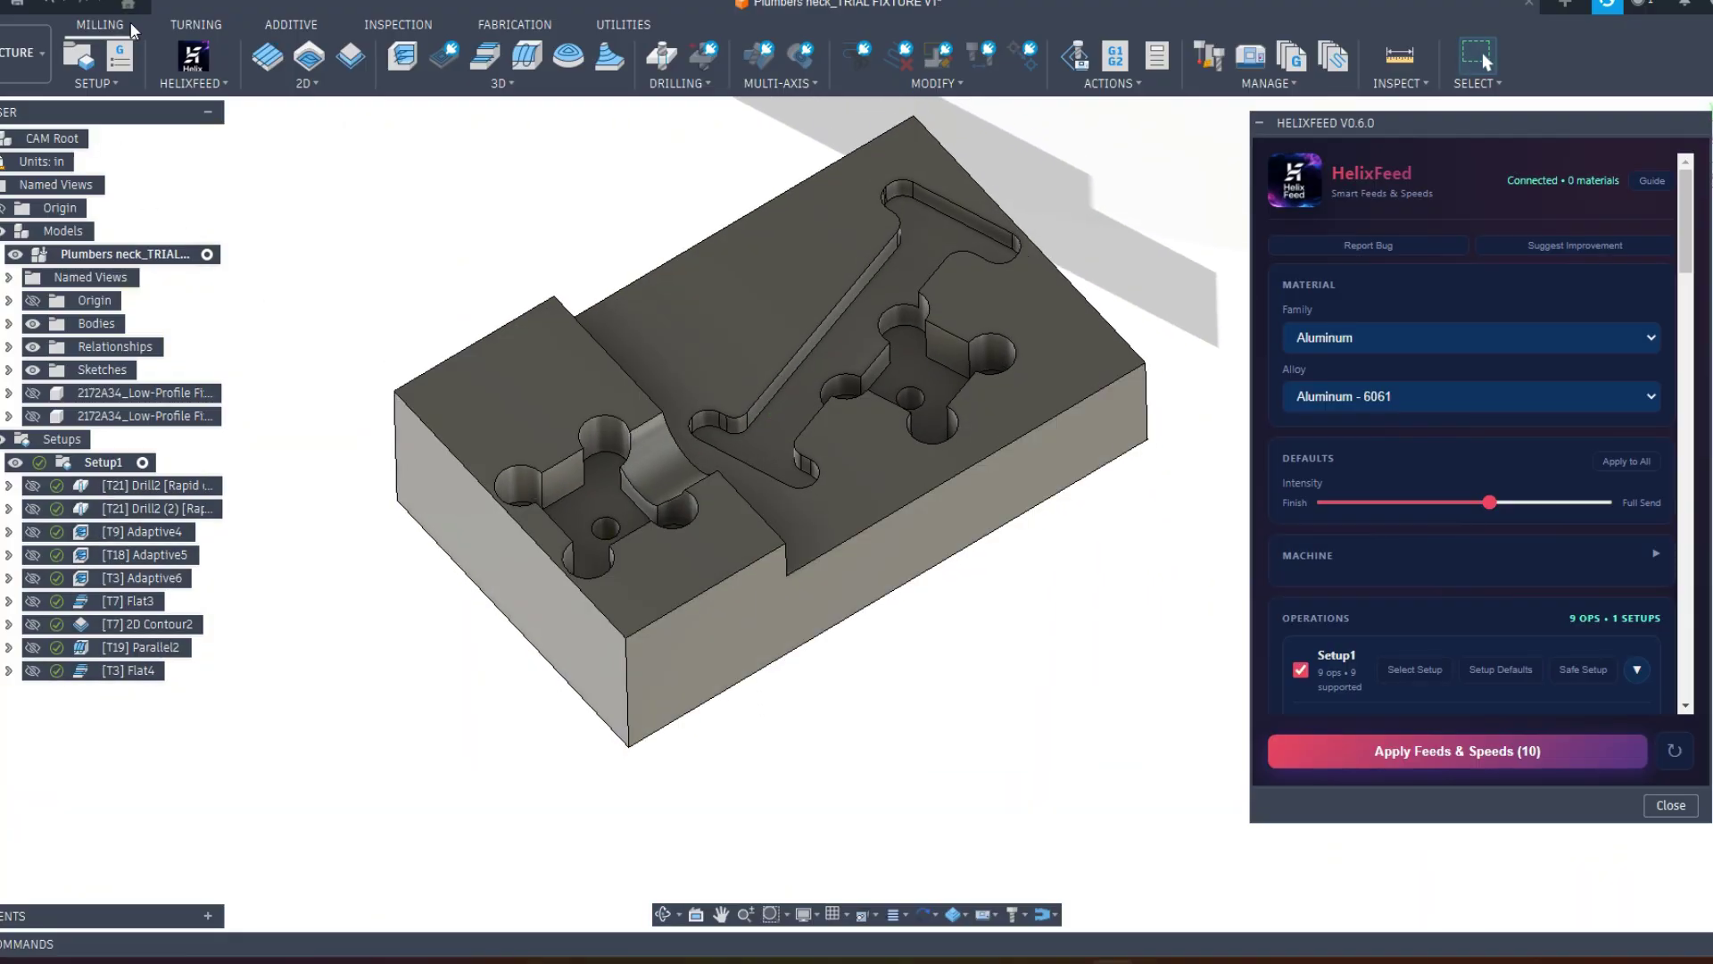
{"action": "middle_click_drag", "start_coordinate": [1010, 686], "coordinate": [992, 649], "text": "shift"}
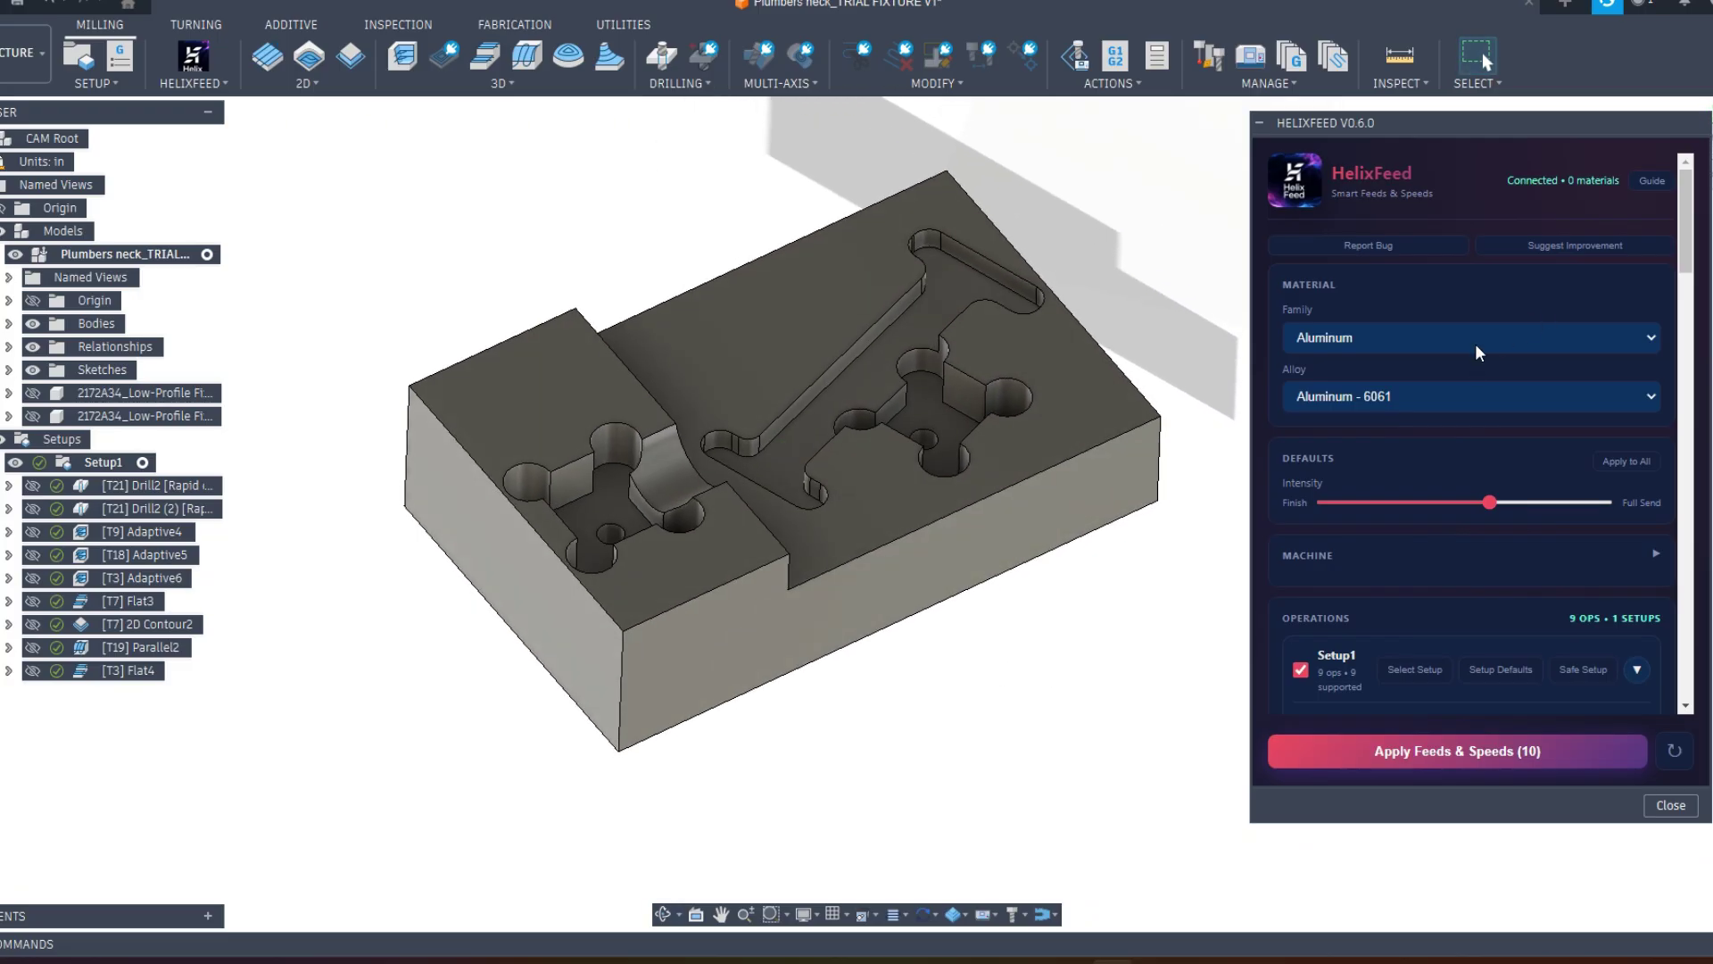
{"action": "middle_click_drag", "start_coordinate": [1119, 432], "coordinate": [1059, 371], "text": "shift"}
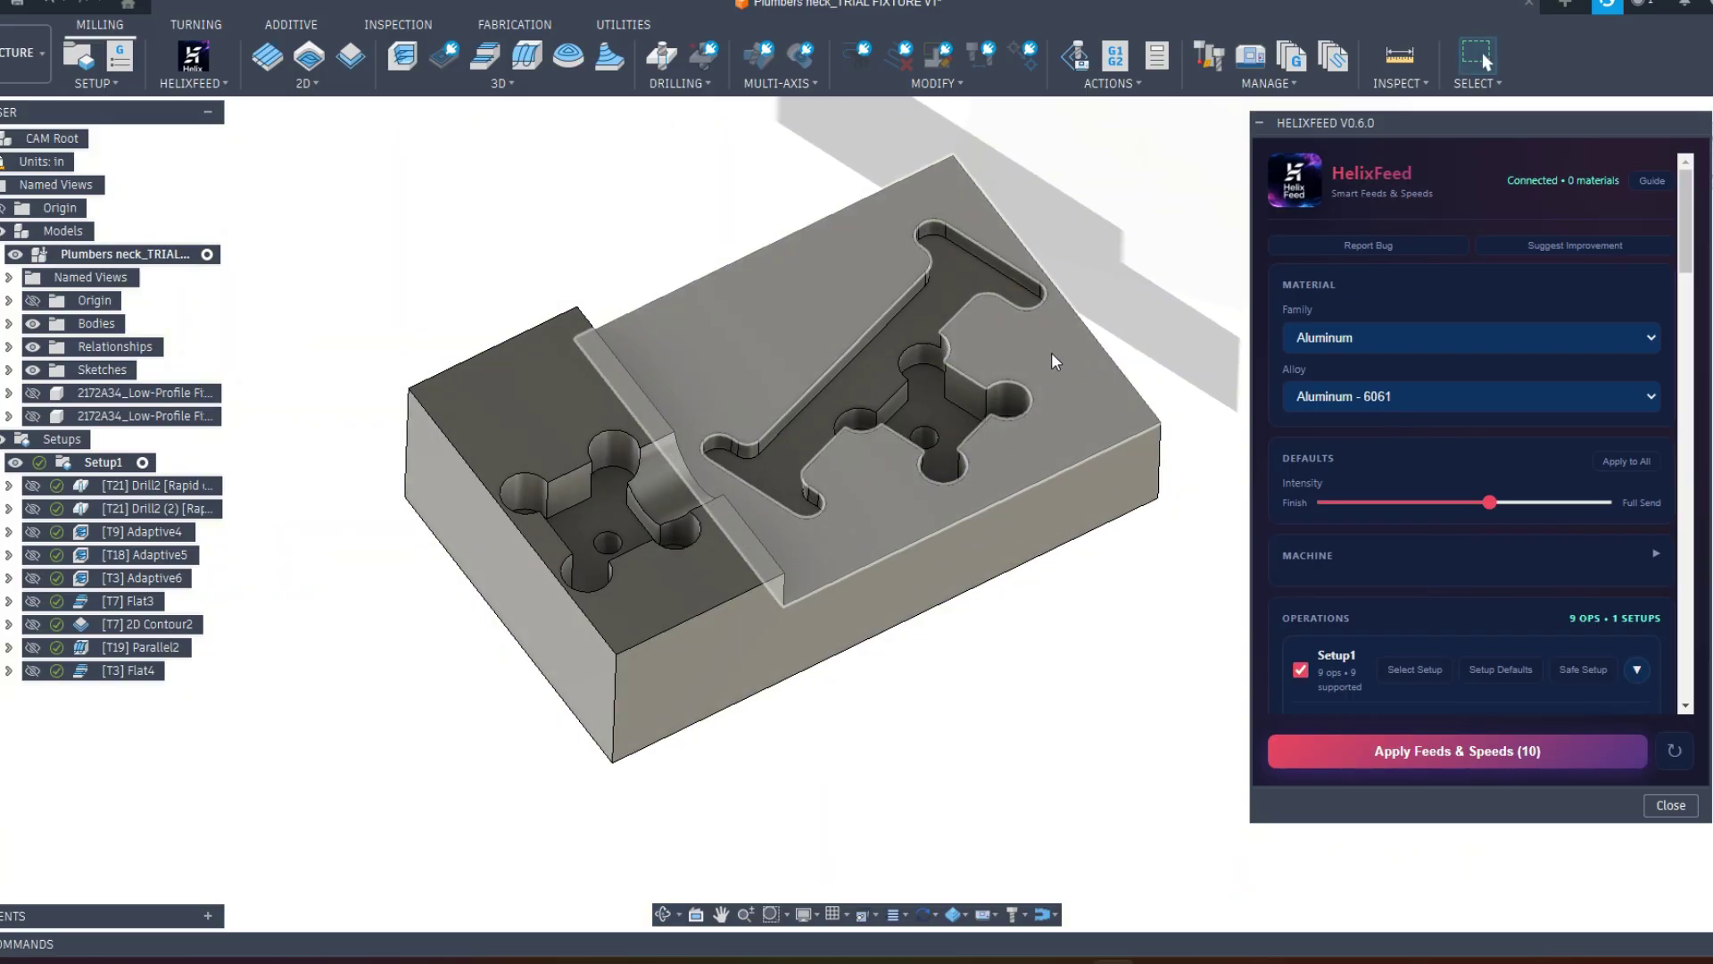
{"action": "left_click", "coordinate": [143, 487]}
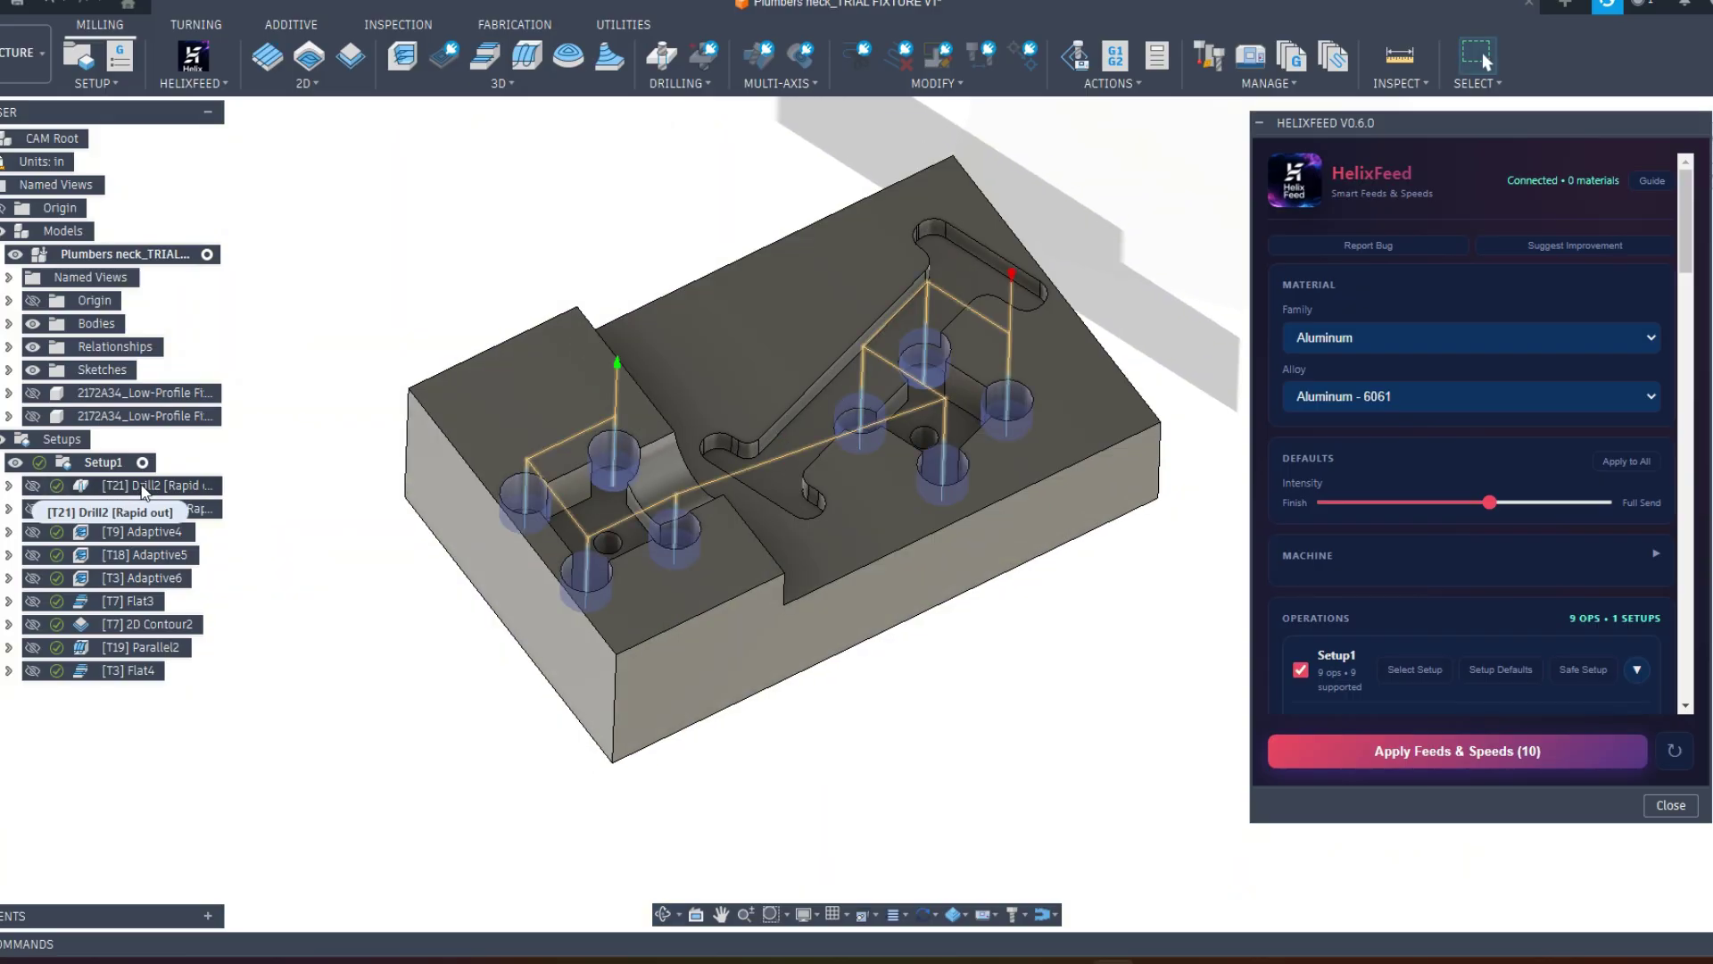
{"action": "left_click", "coordinate": [148, 489]}
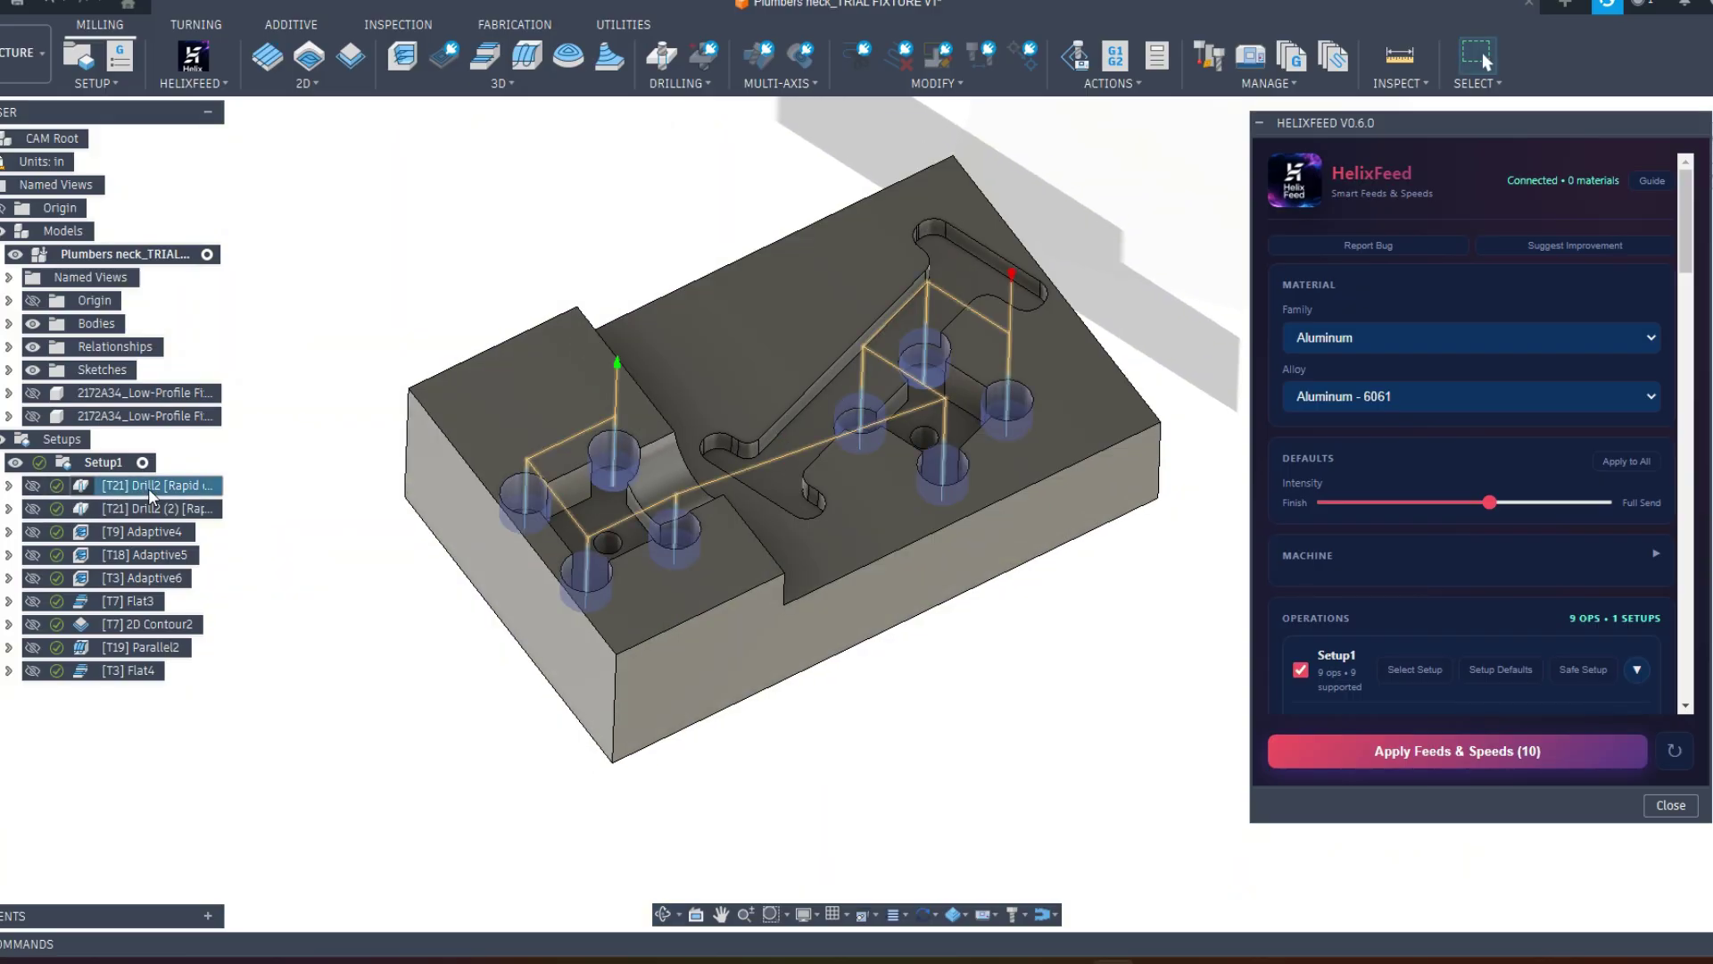
{"action": "left_click", "coordinate": [148, 509]}
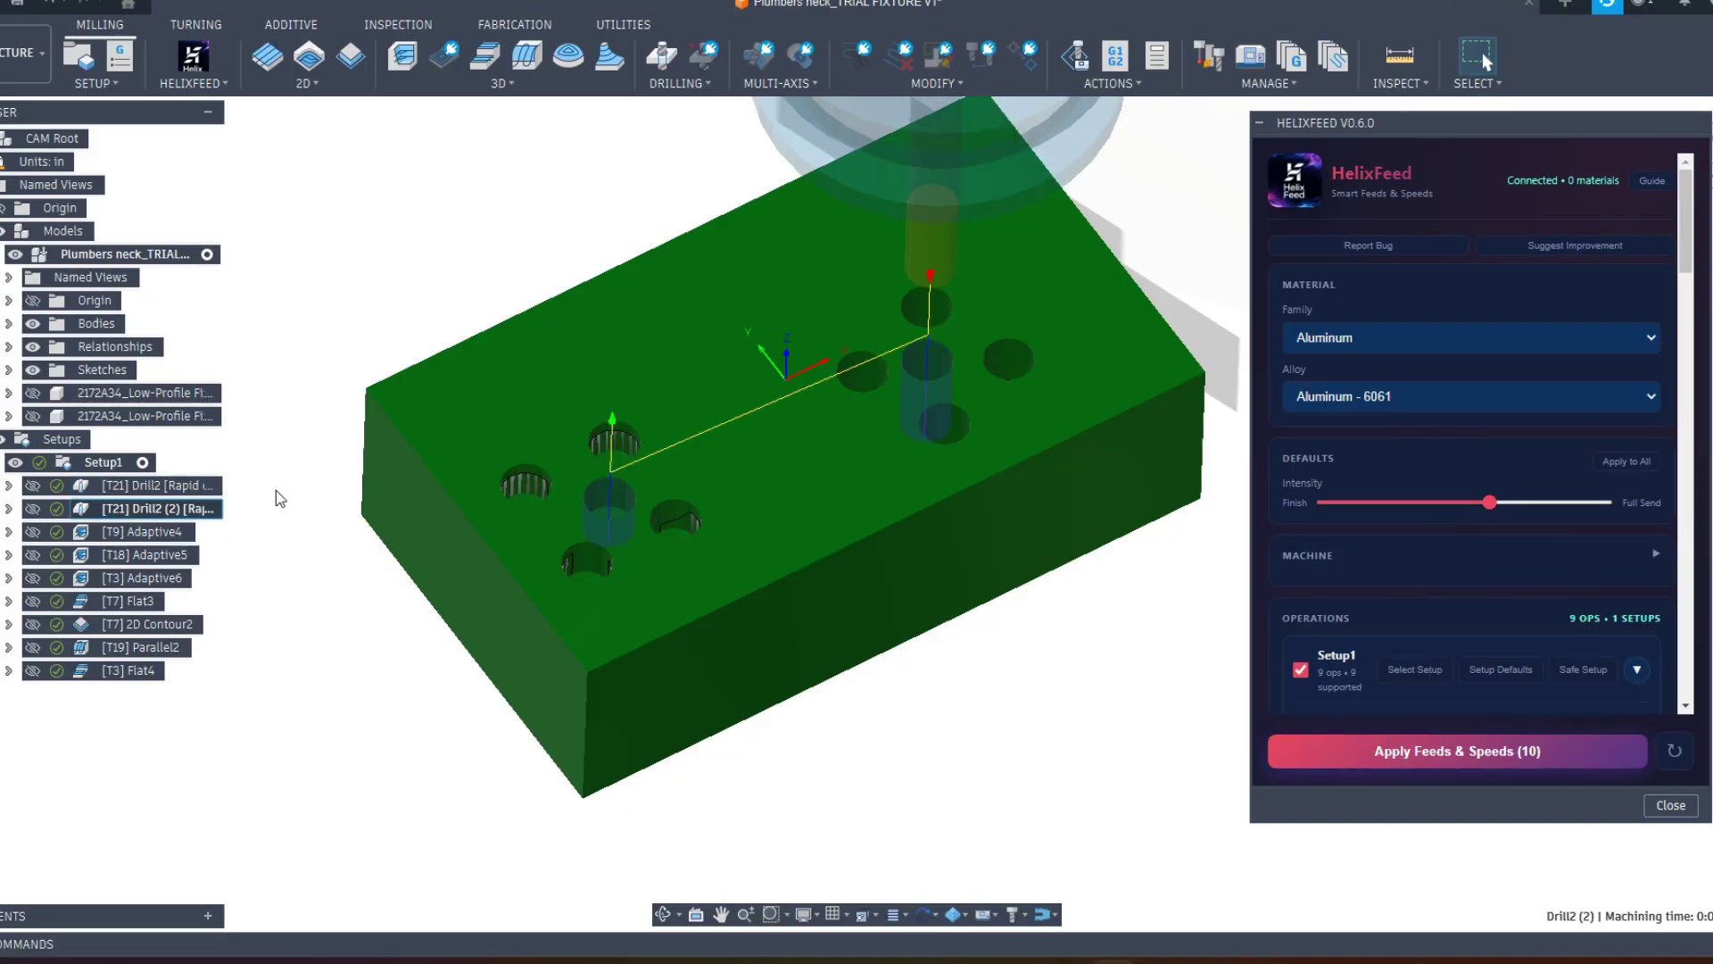
{"action": "left_click", "coordinate": [151, 533]}
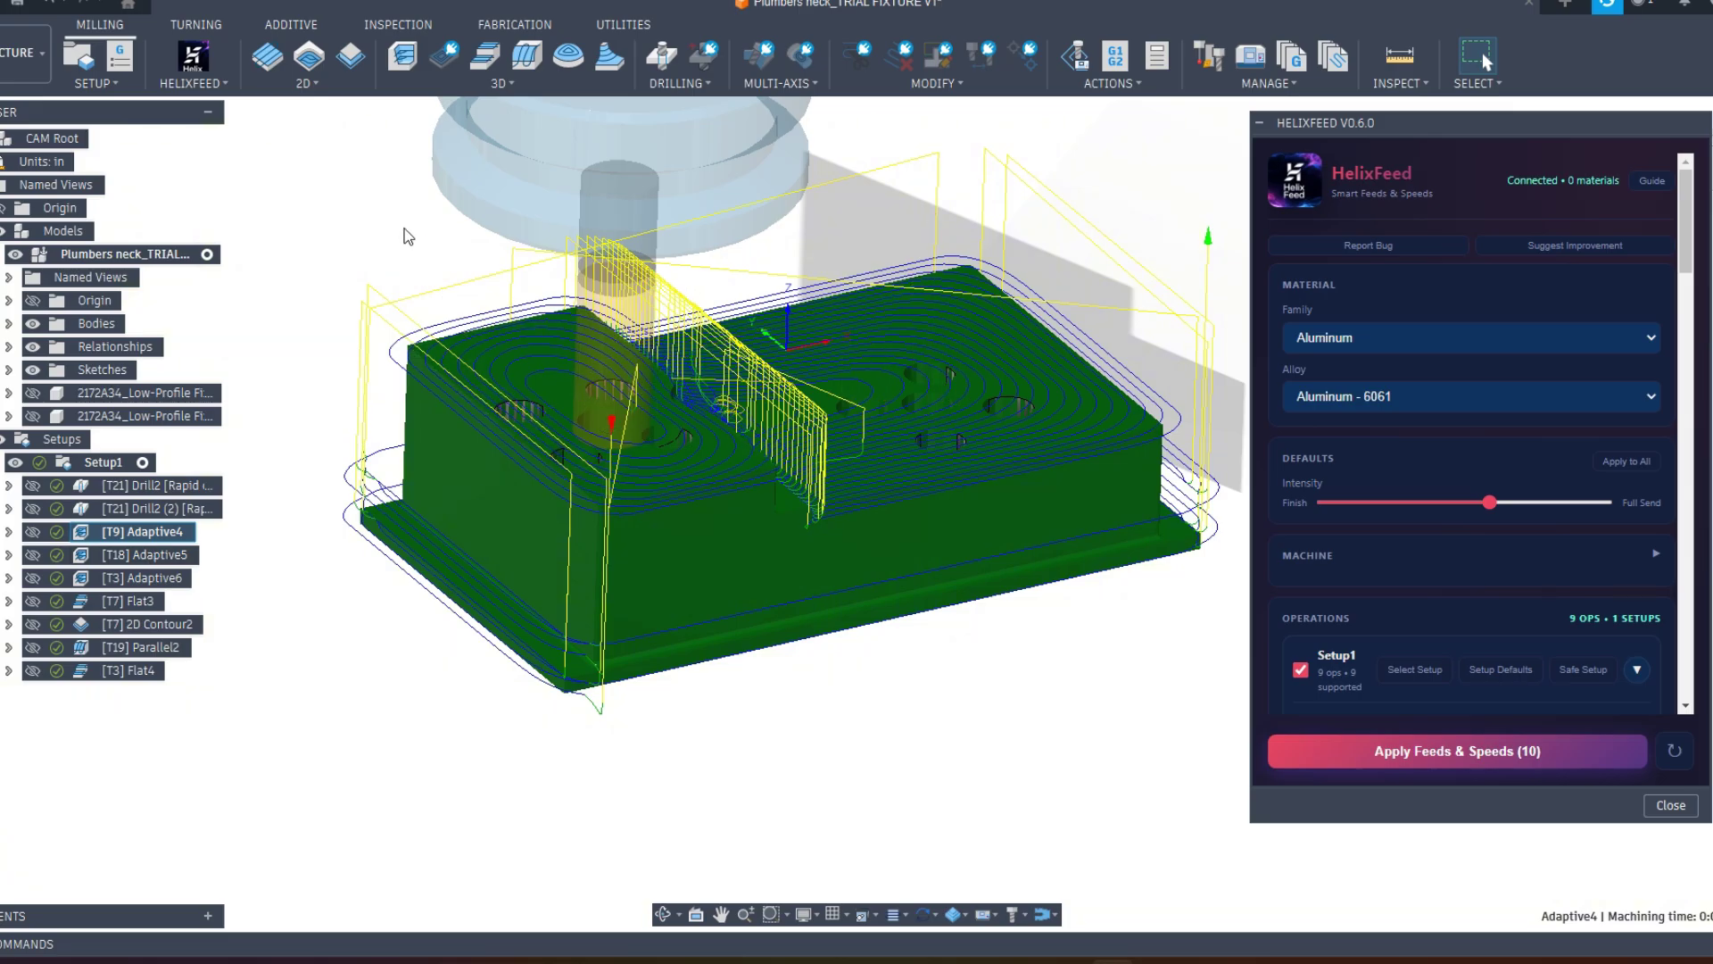
{"action": "middle_click_drag", "start_coordinate": [404, 229], "coordinate": [403, 247], "text": "shift"}
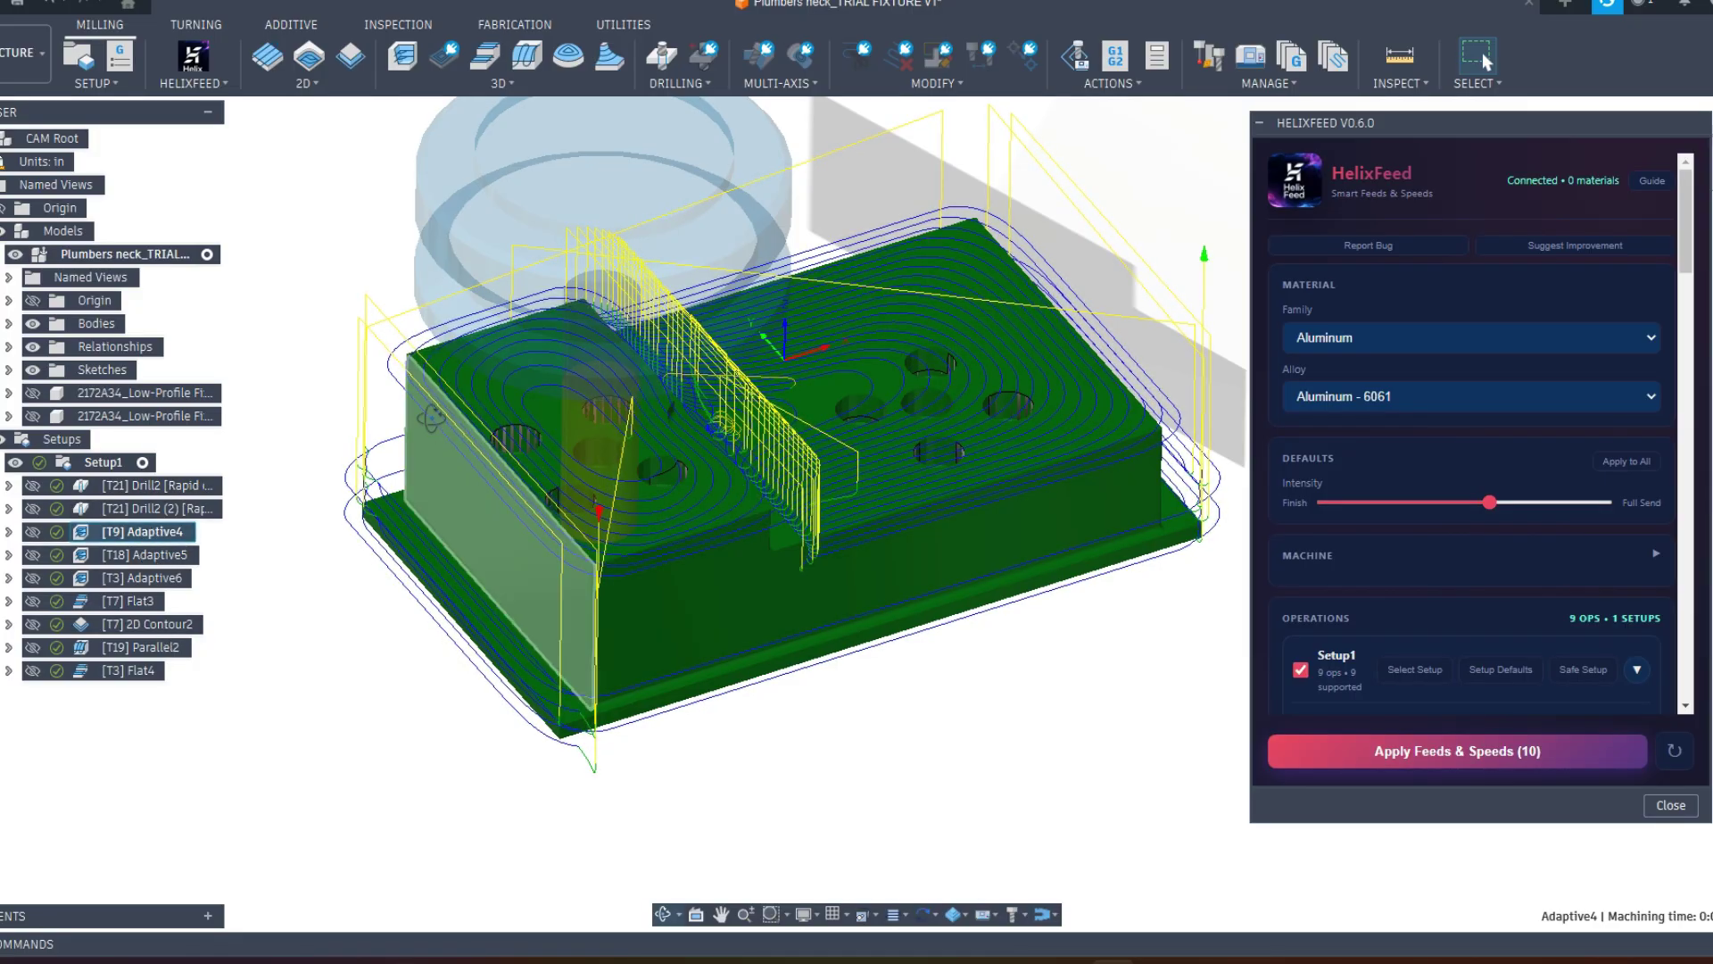
{"action": "middle_click_drag", "start_coordinate": [431, 432], "coordinate": [434, 407], "text": "shift"}
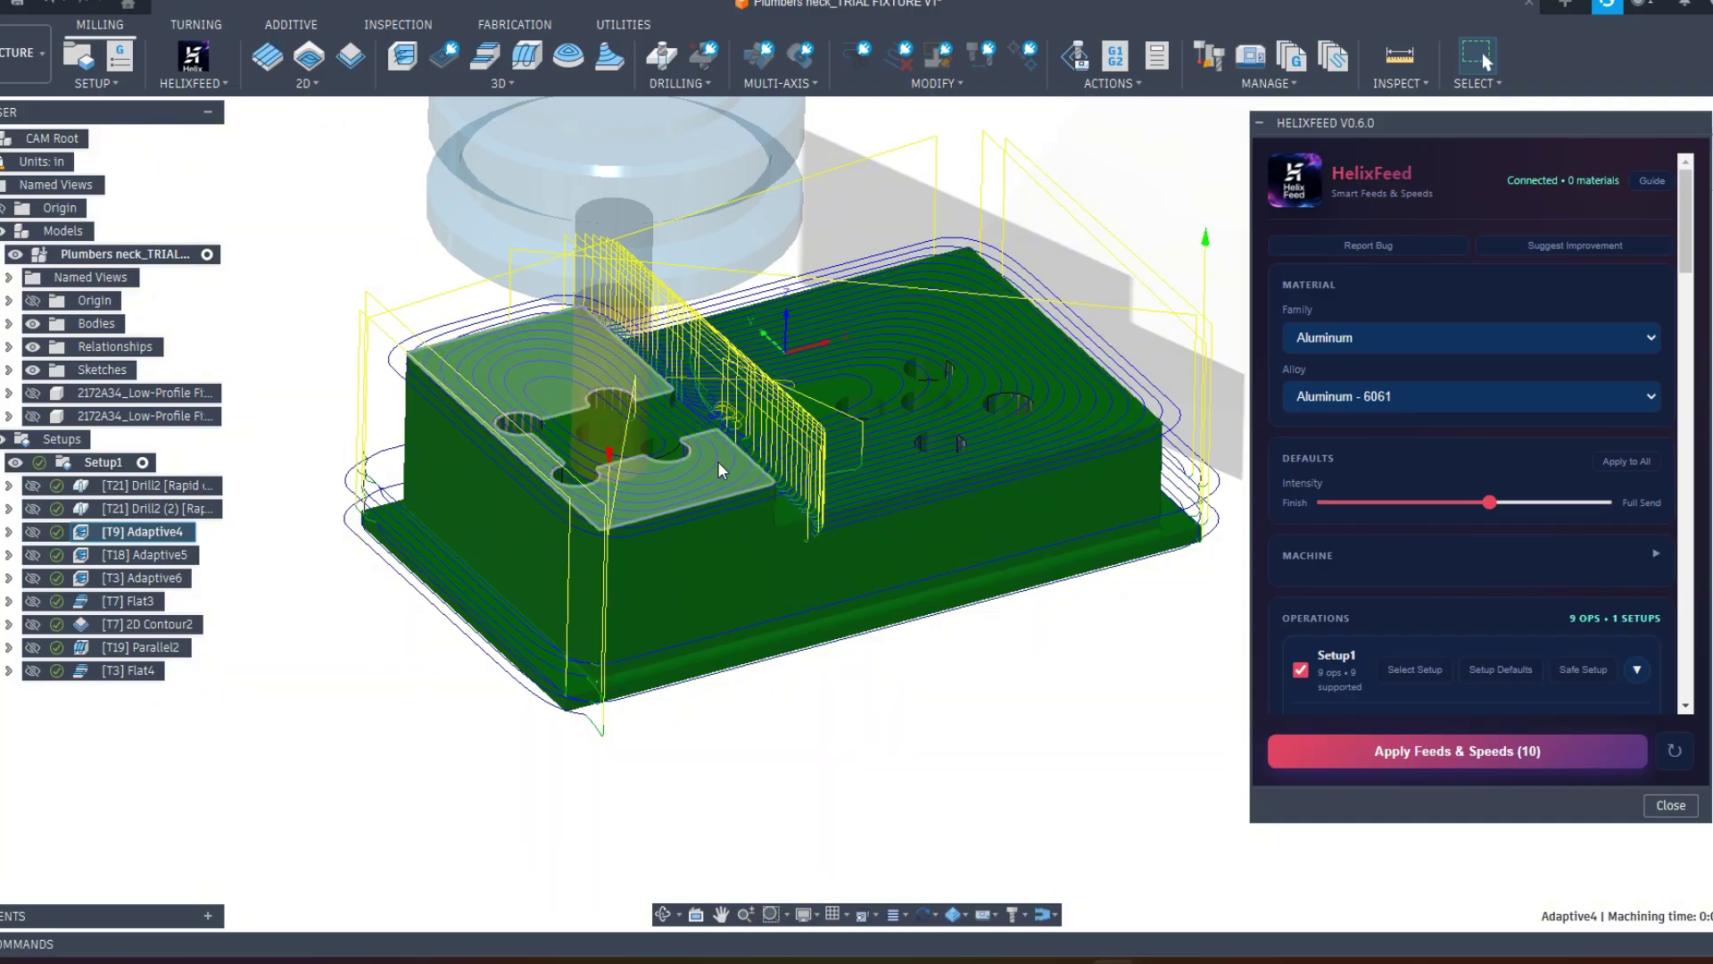
- Review the toolpaths of Adaptive5, Adaptive6, Flat3, 2D Contour2, Parallel2 and Flat4 in turn
{"action": "left_click", "coordinate": [176, 555]}
{"action": "left_click", "coordinate": [157, 578]}
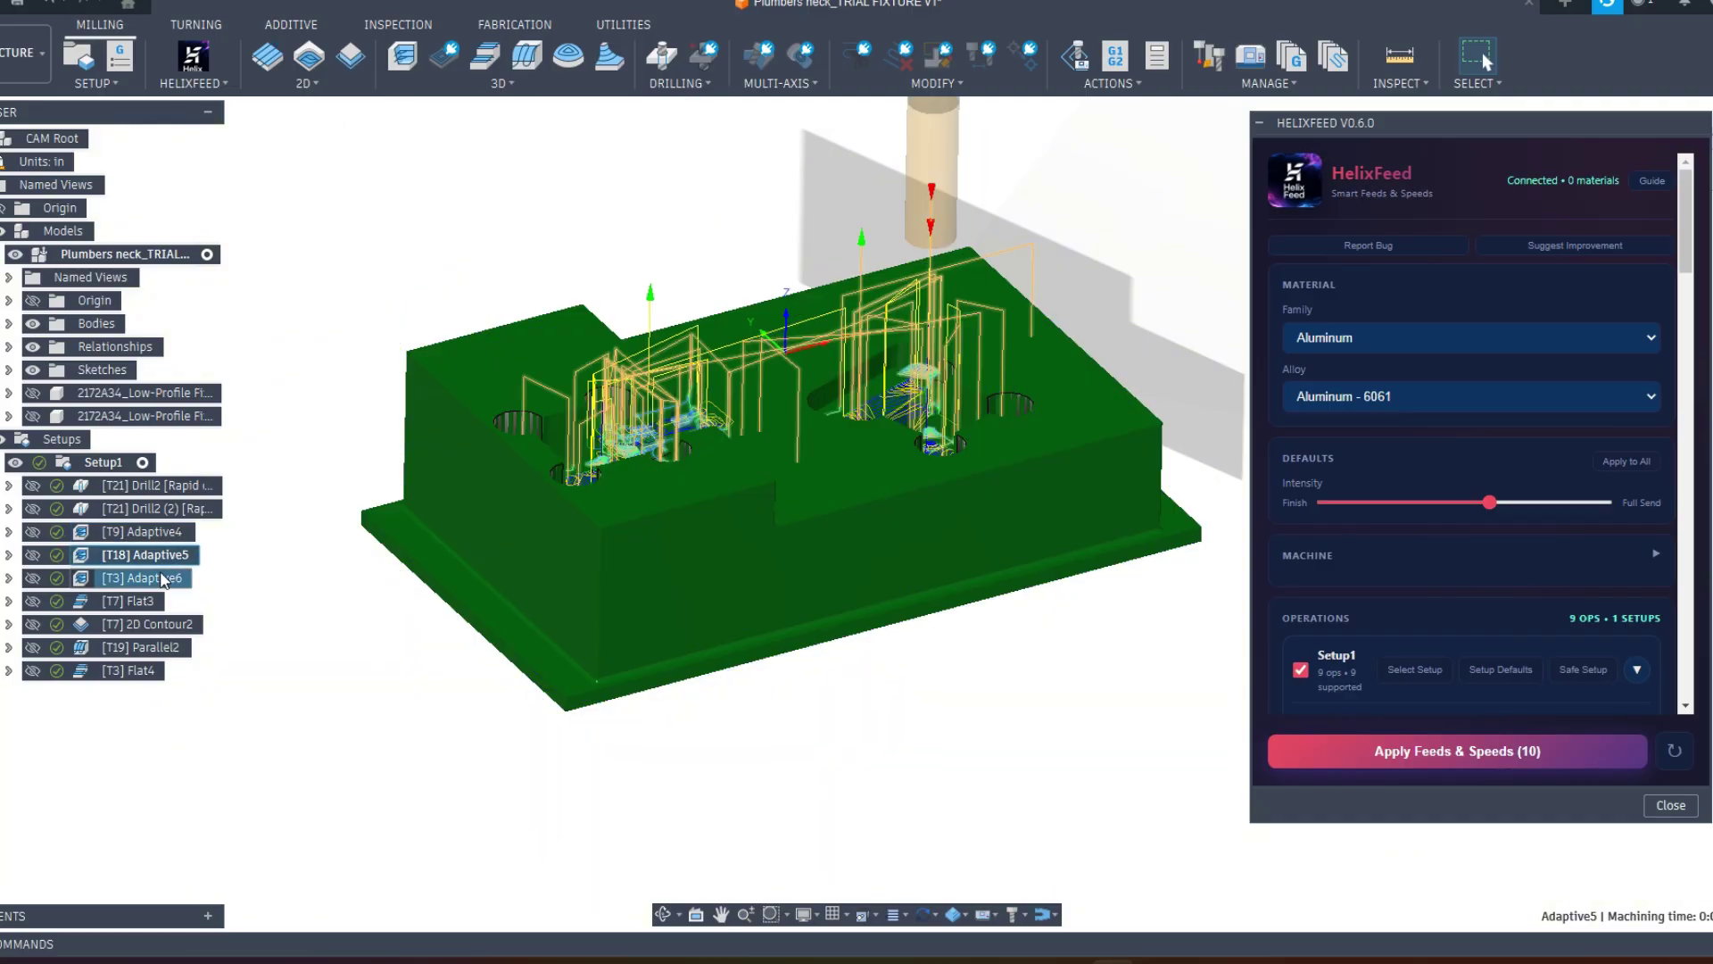
{"action": "left_click", "coordinate": [149, 603]}
{"action": "left_click", "coordinate": [149, 625]}
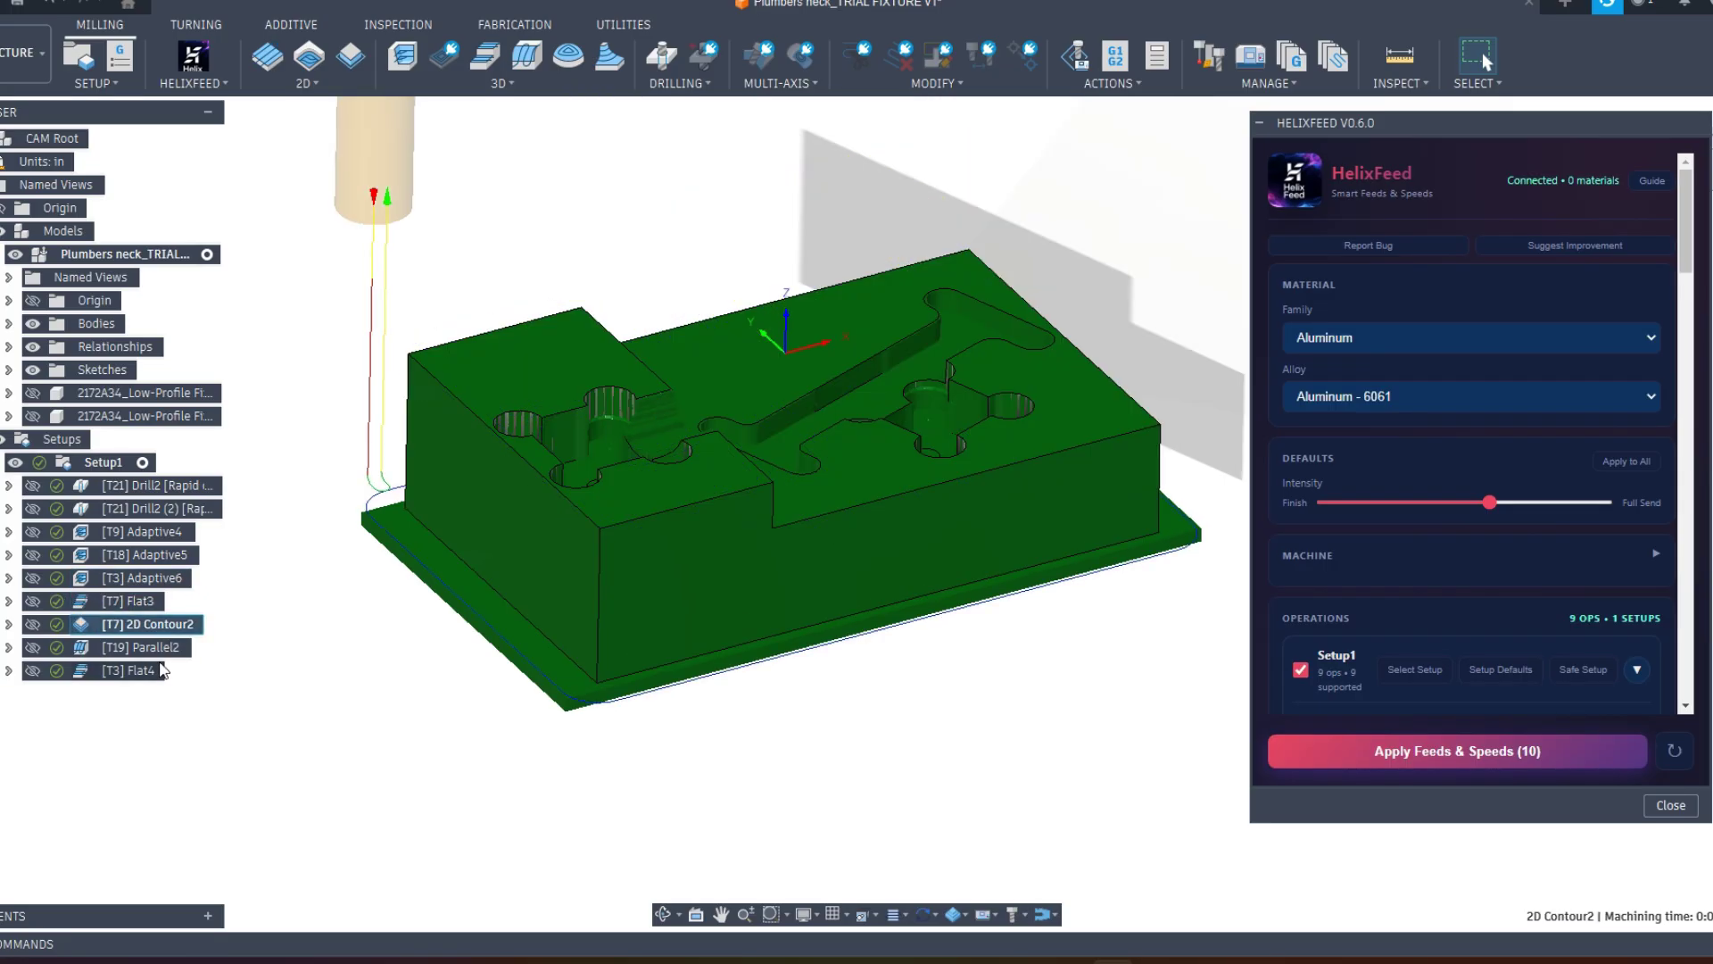
{"action": "left_click", "coordinate": [148, 647]}
{"action": "left_click", "coordinate": [148, 671]}
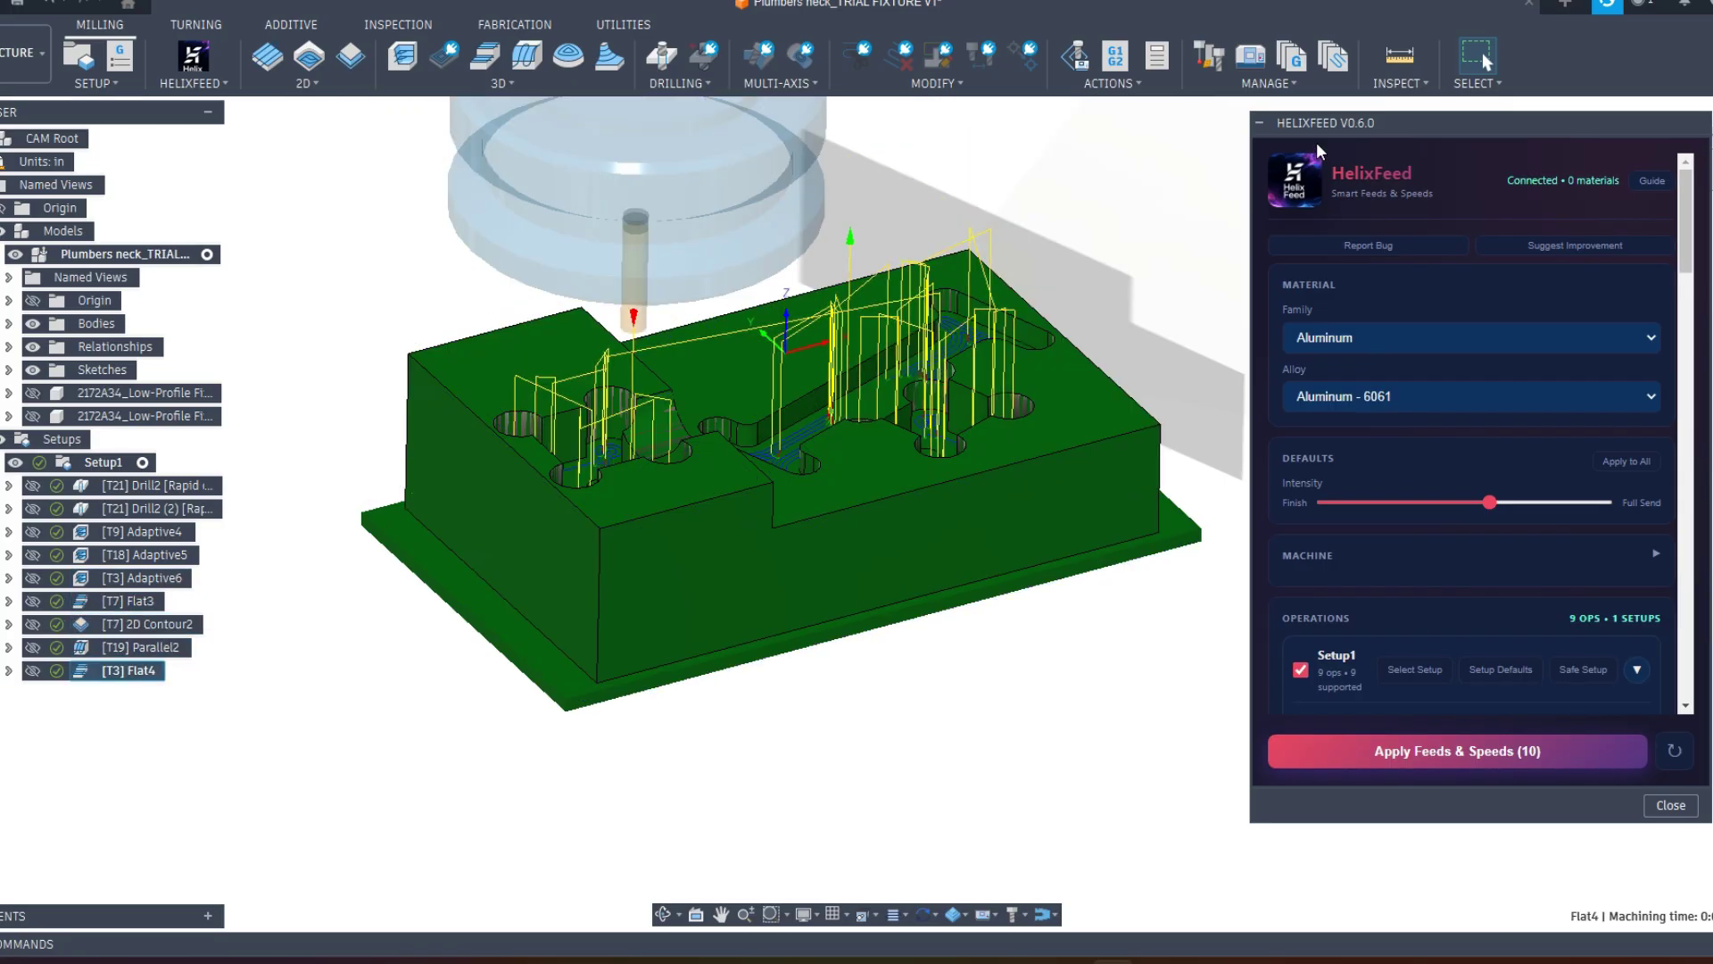
- Check the available material families and aluminum alloys in HelixFeed, keeping Aluminum and Aluminum - 6061
{"action": "left_click_drag", "start_coordinate": [1318, 126], "coordinate": [1320, 116]}
{"action": "left_click", "coordinate": [1470, 325]}
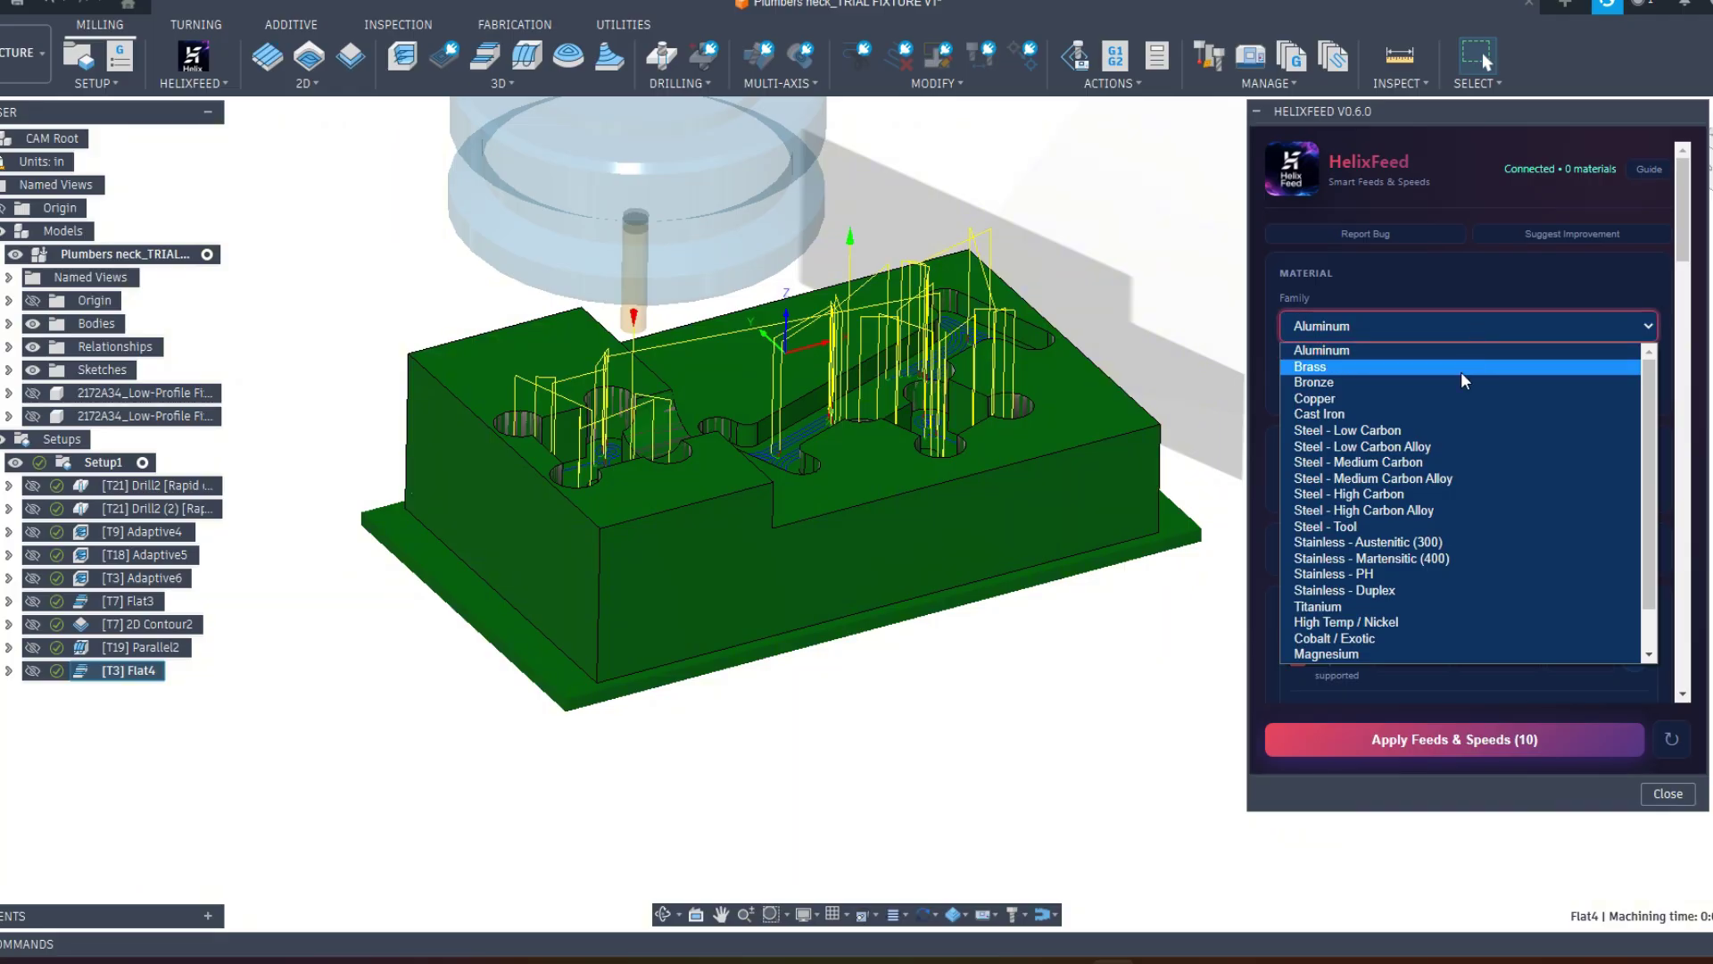
{"action": "left_click", "coordinate": [1451, 327]}
{"action": "left_click", "coordinate": [1443, 382]}
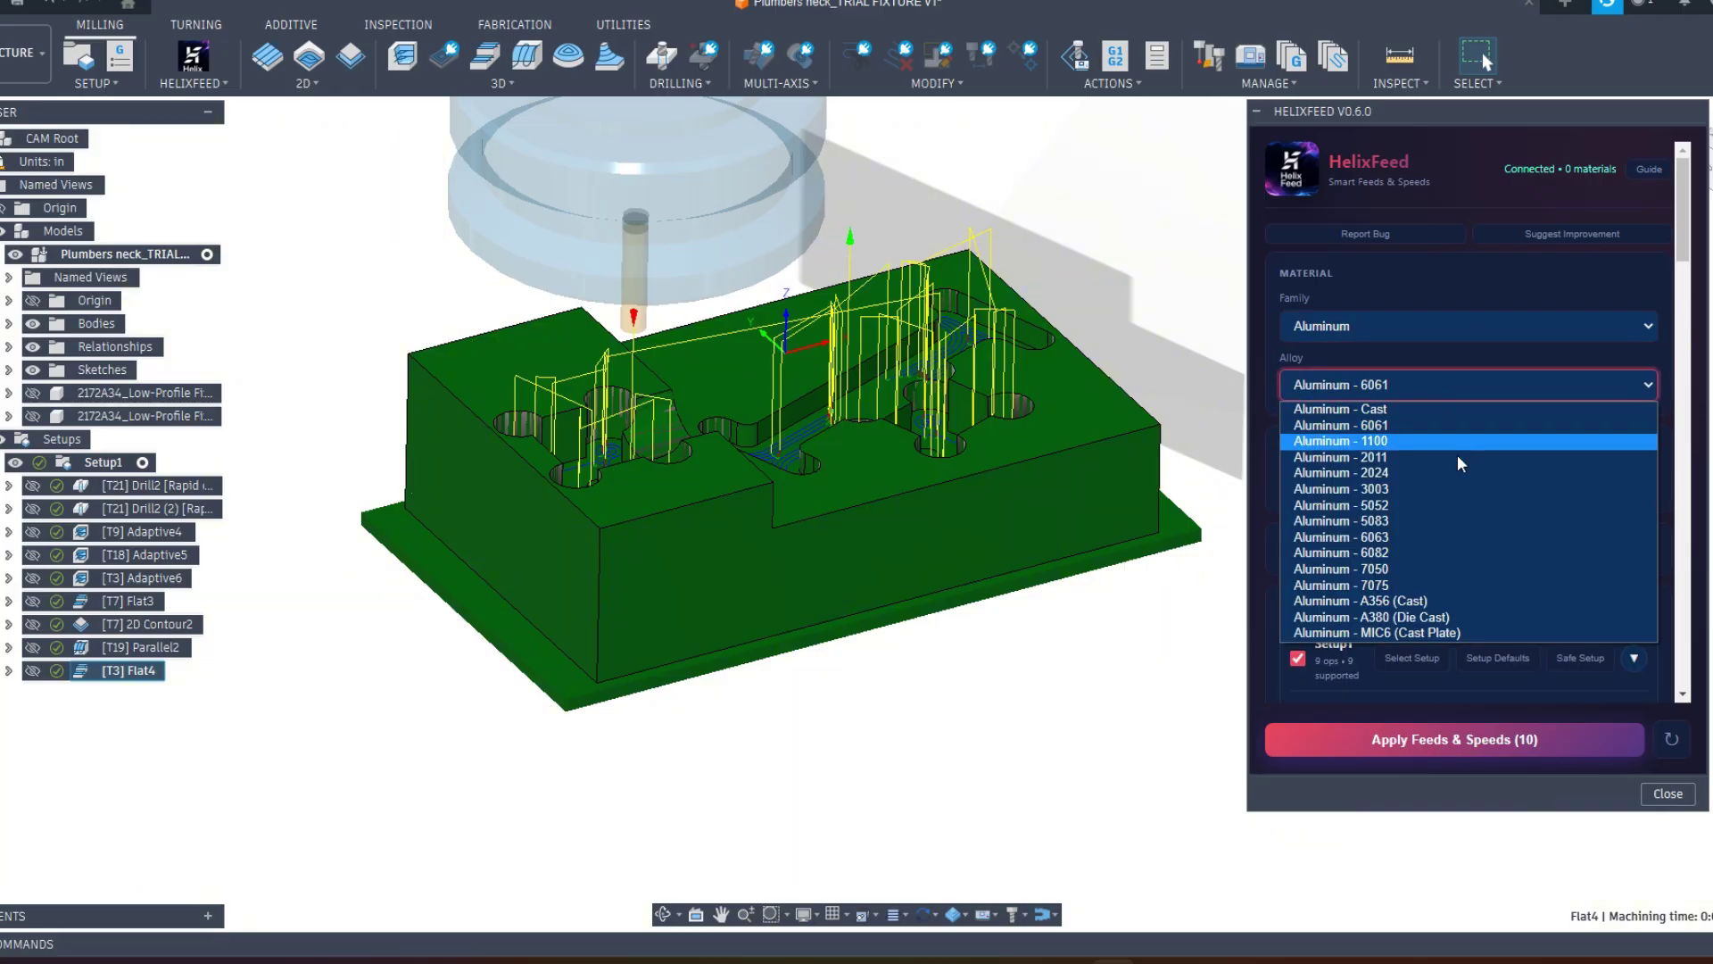
{"action": "left_click", "coordinate": [1470, 382]}
- Lower the Adaptive4 operation's intensity slightly towards Finish and check its depth and width of cut
{"action": "scroll", "coordinate": [1471, 297], "scroll_direction": "down", "scroll_amount": 3}
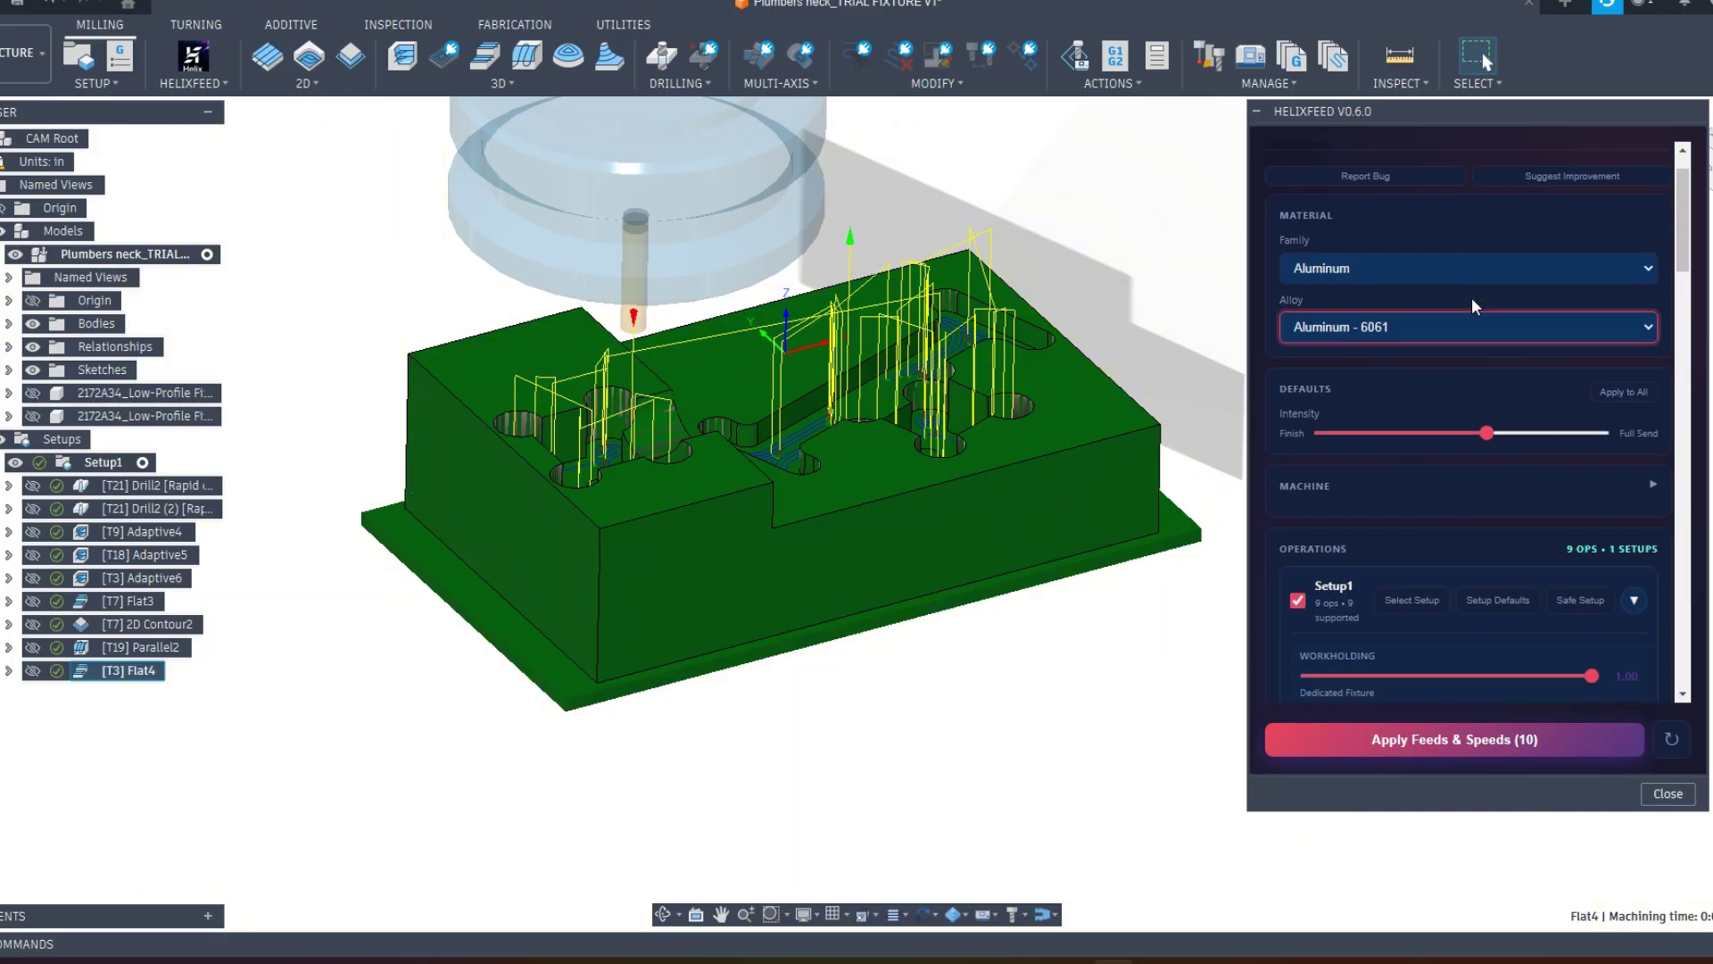
{"action": "scroll", "coordinate": [1494, 308], "scroll_direction": "down", "scroll_amount": 3}
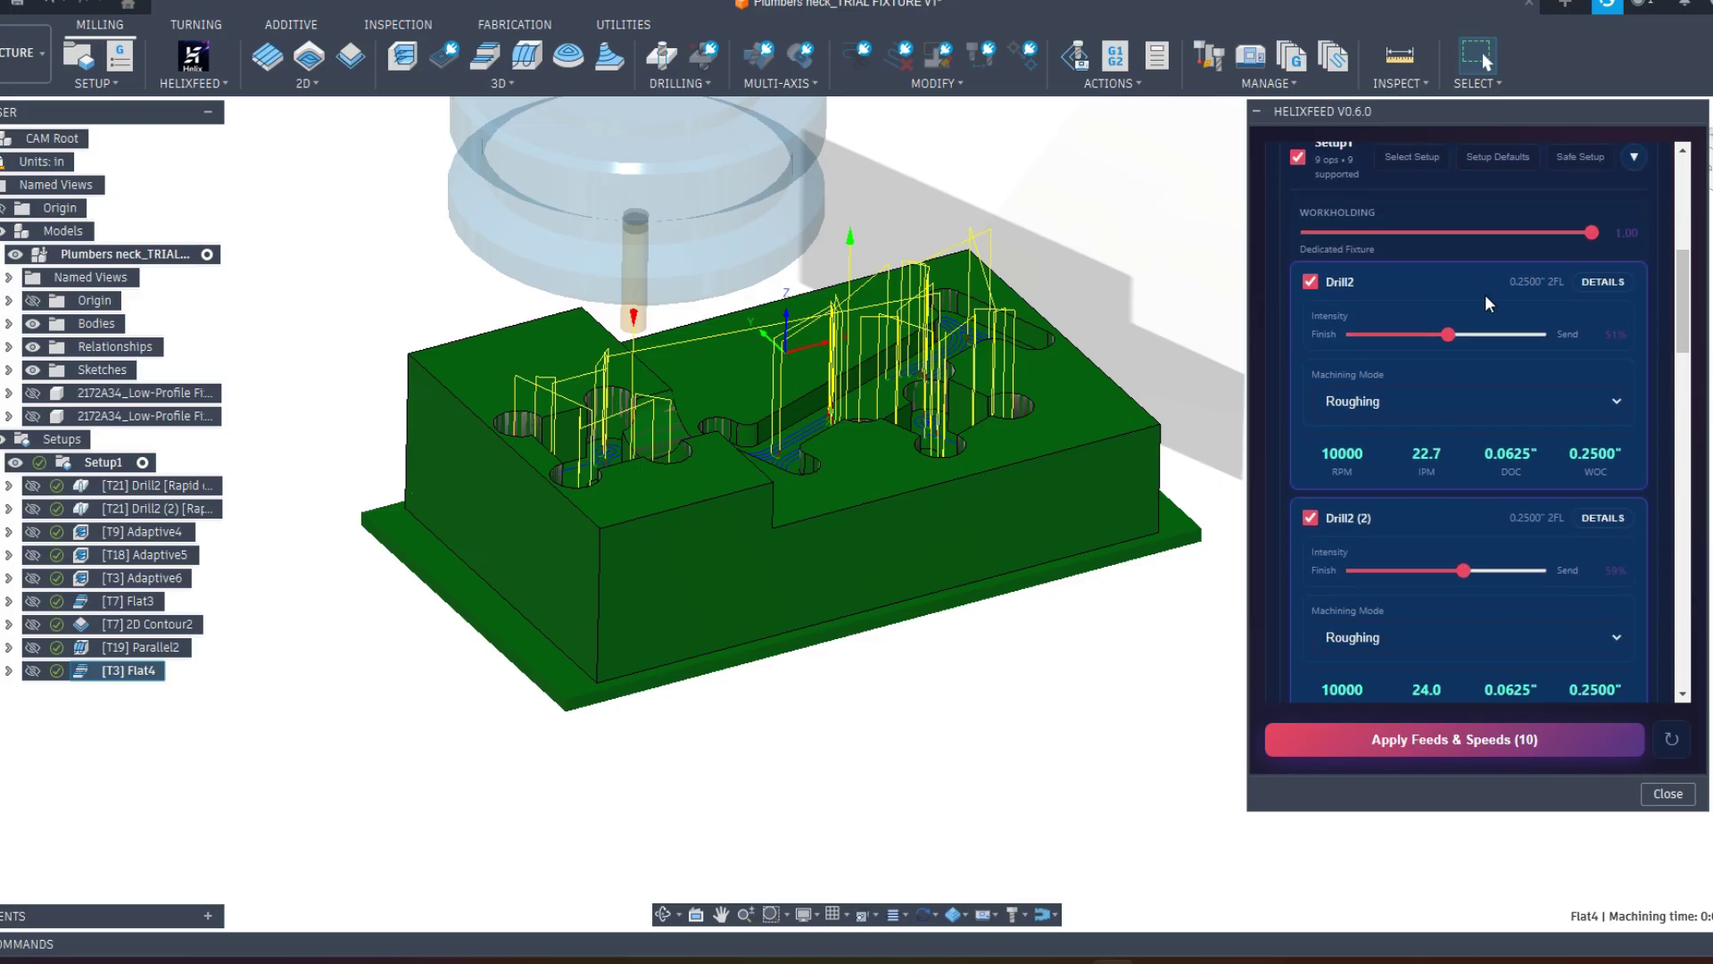
{"action": "scroll", "coordinate": [1456, 304], "scroll_direction": "down", "scroll_amount": 3}
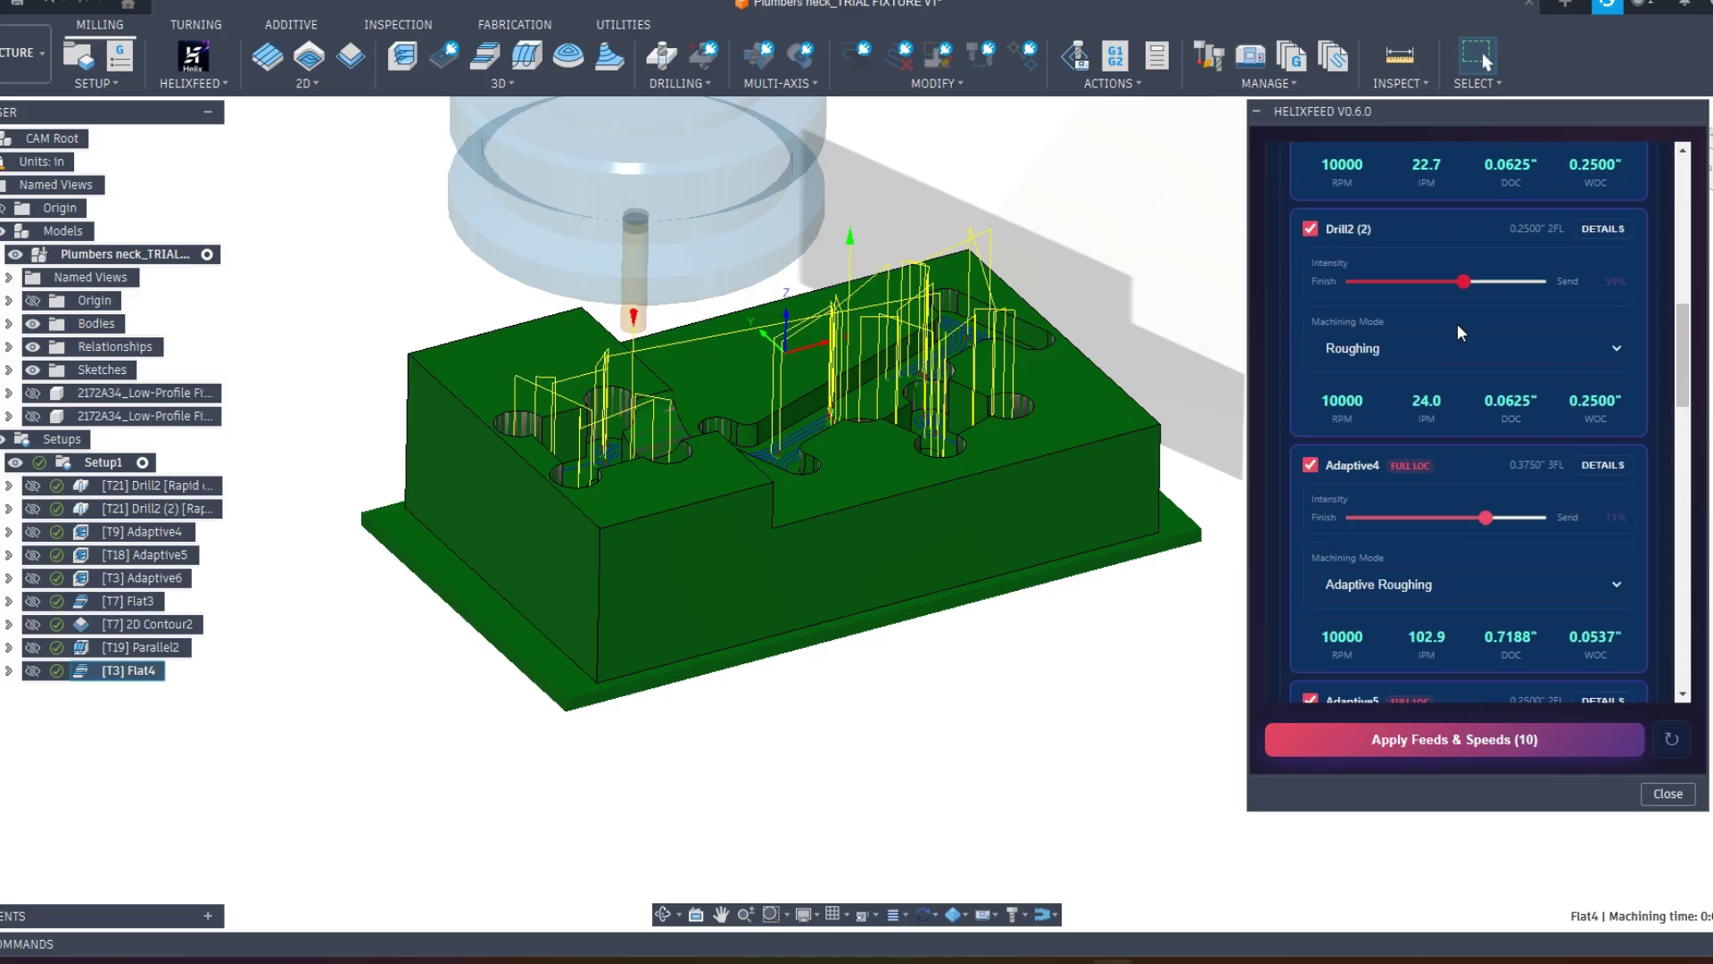
{"action": "mouse_move", "coordinate": [1487, 441]}
{"action": "left_mouse_down"}
{"action": "mouse_move", "coordinate": [1502, 440]}
{"action": "mouse_move", "coordinate": [1331, 446]}
{"action": "mouse_move", "coordinate": [1574, 446]}
{"action": "mouse_move", "coordinate": [1476, 438]}
{"action": "left_mouse_up"}
{"action": "left_click_drag", "start_coordinate": [1622, 561], "coordinate": [1494, 562]}
{"action": "left_click", "coordinate": [1563, 572]}
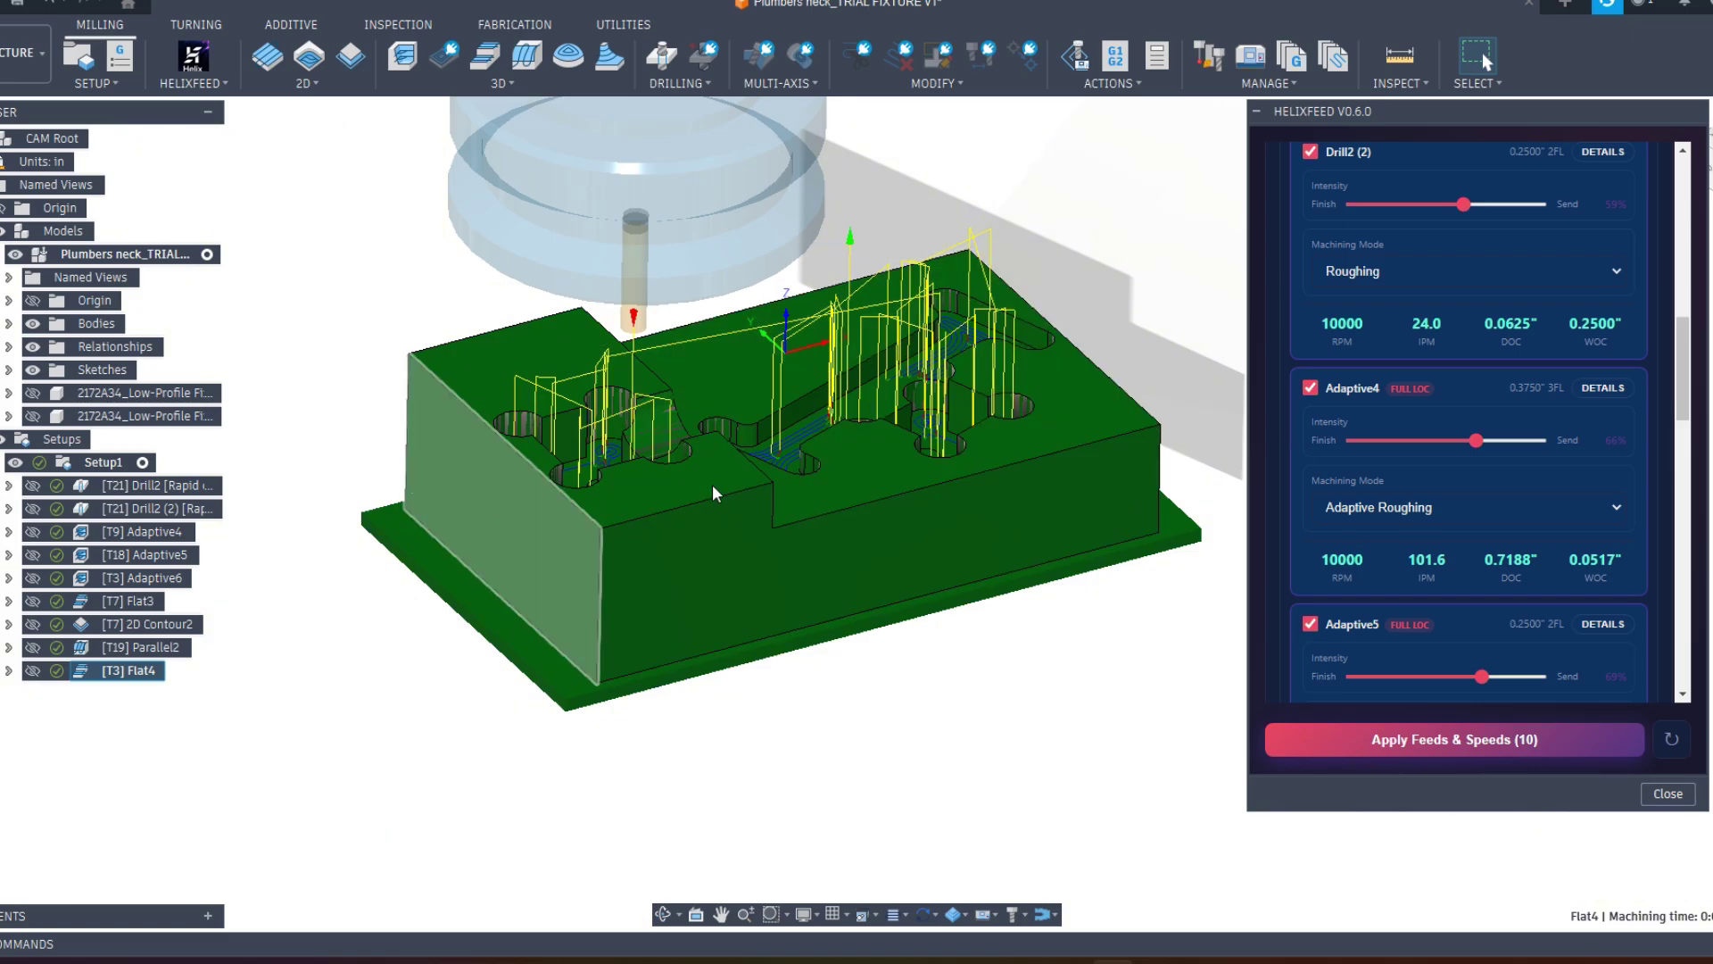
- Try Wall Finish as the Adaptive4 machining mode and check the recalculated depth and width of cut
{"action": "scroll", "coordinate": [1365, 399], "scroll_direction": "down", "scroll_amount": 2}
{"action": "scroll", "coordinate": [1420, 428], "scroll_direction": "down", "scroll_amount": 2}
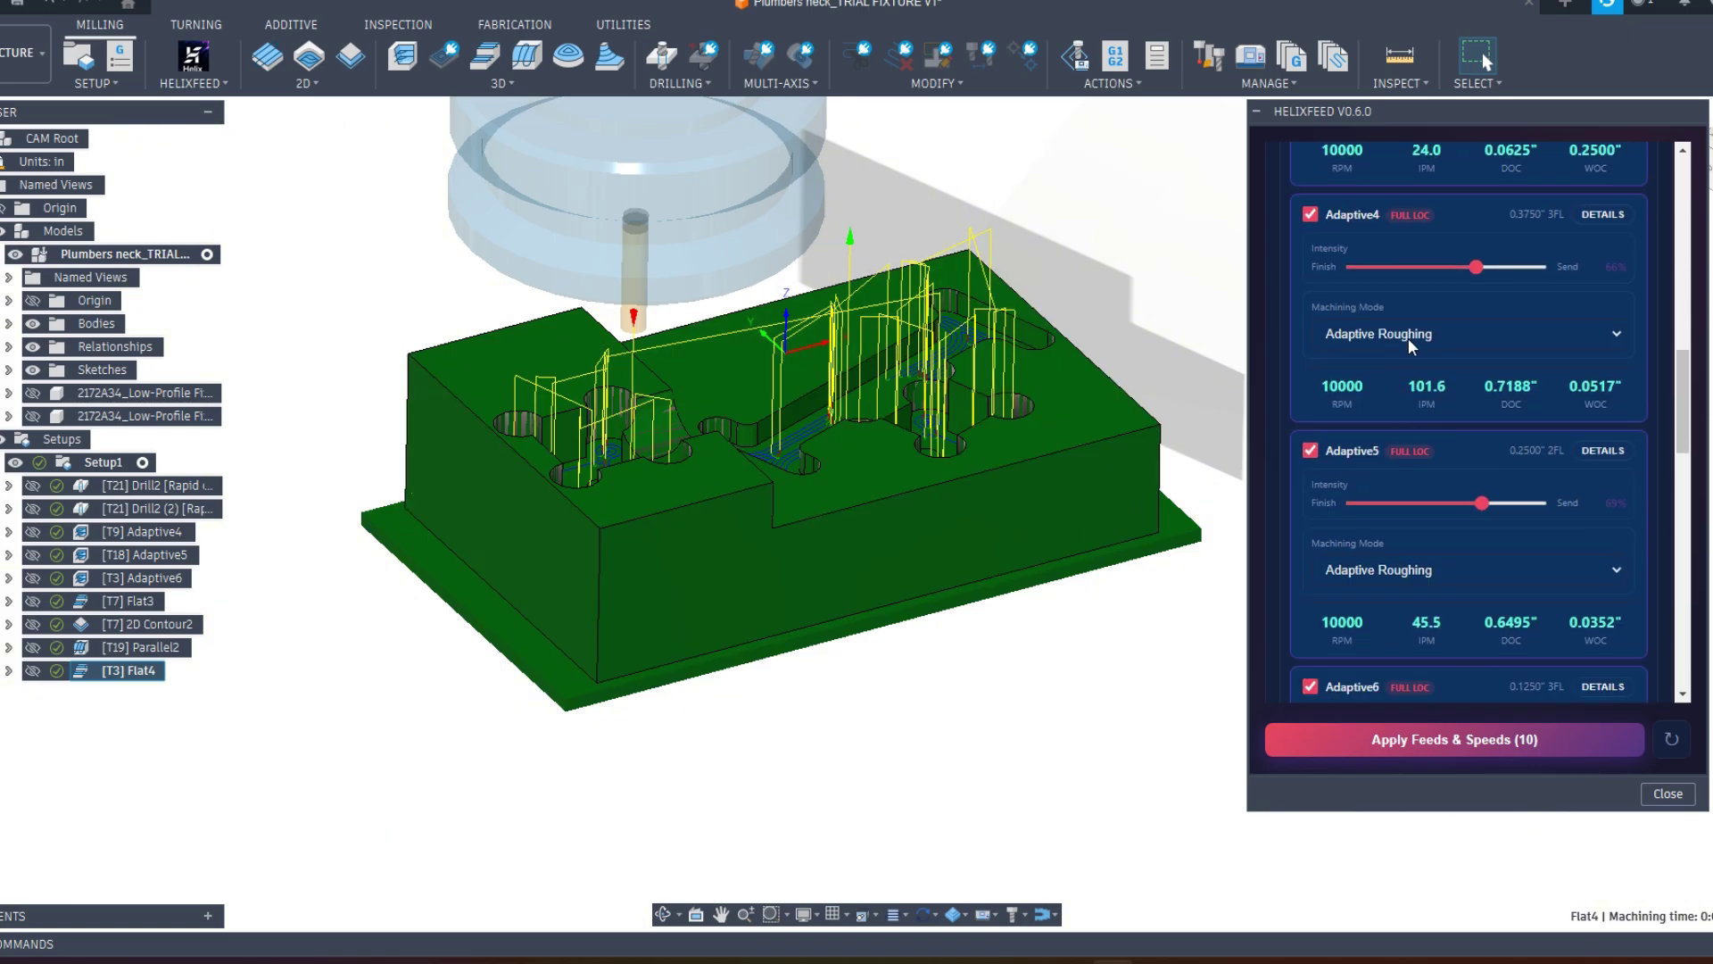
{"action": "left_click", "coordinate": [1461, 334]}
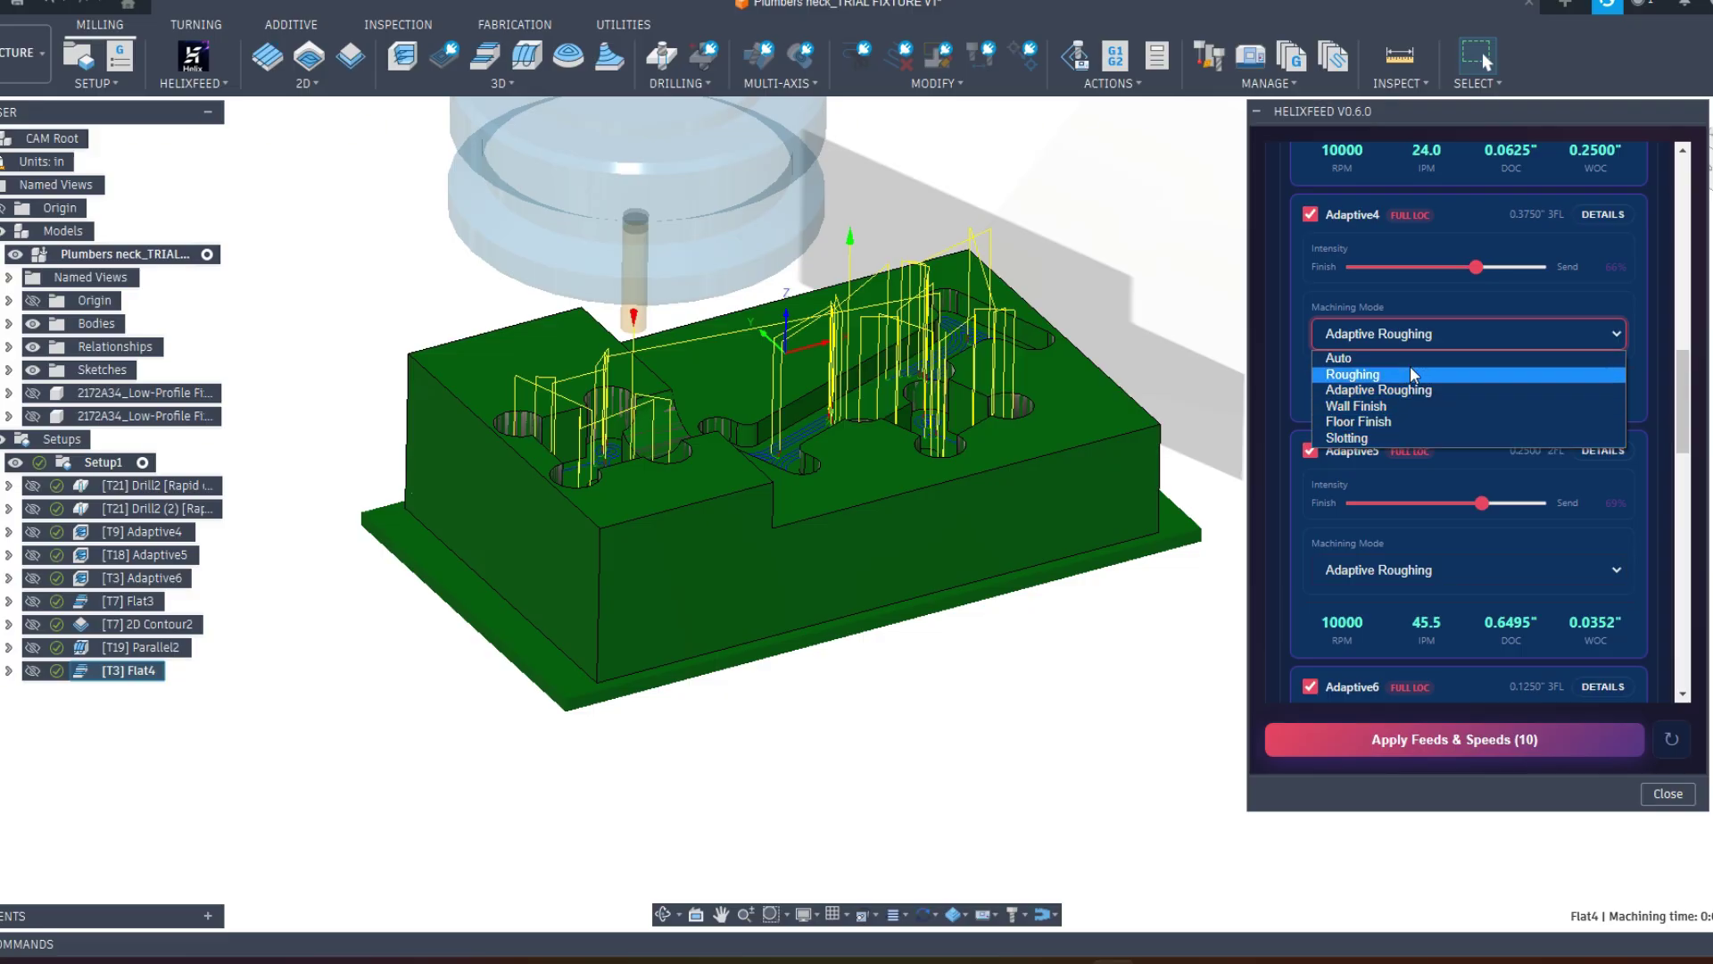
{"action": "left_click", "coordinate": [1481, 336]}
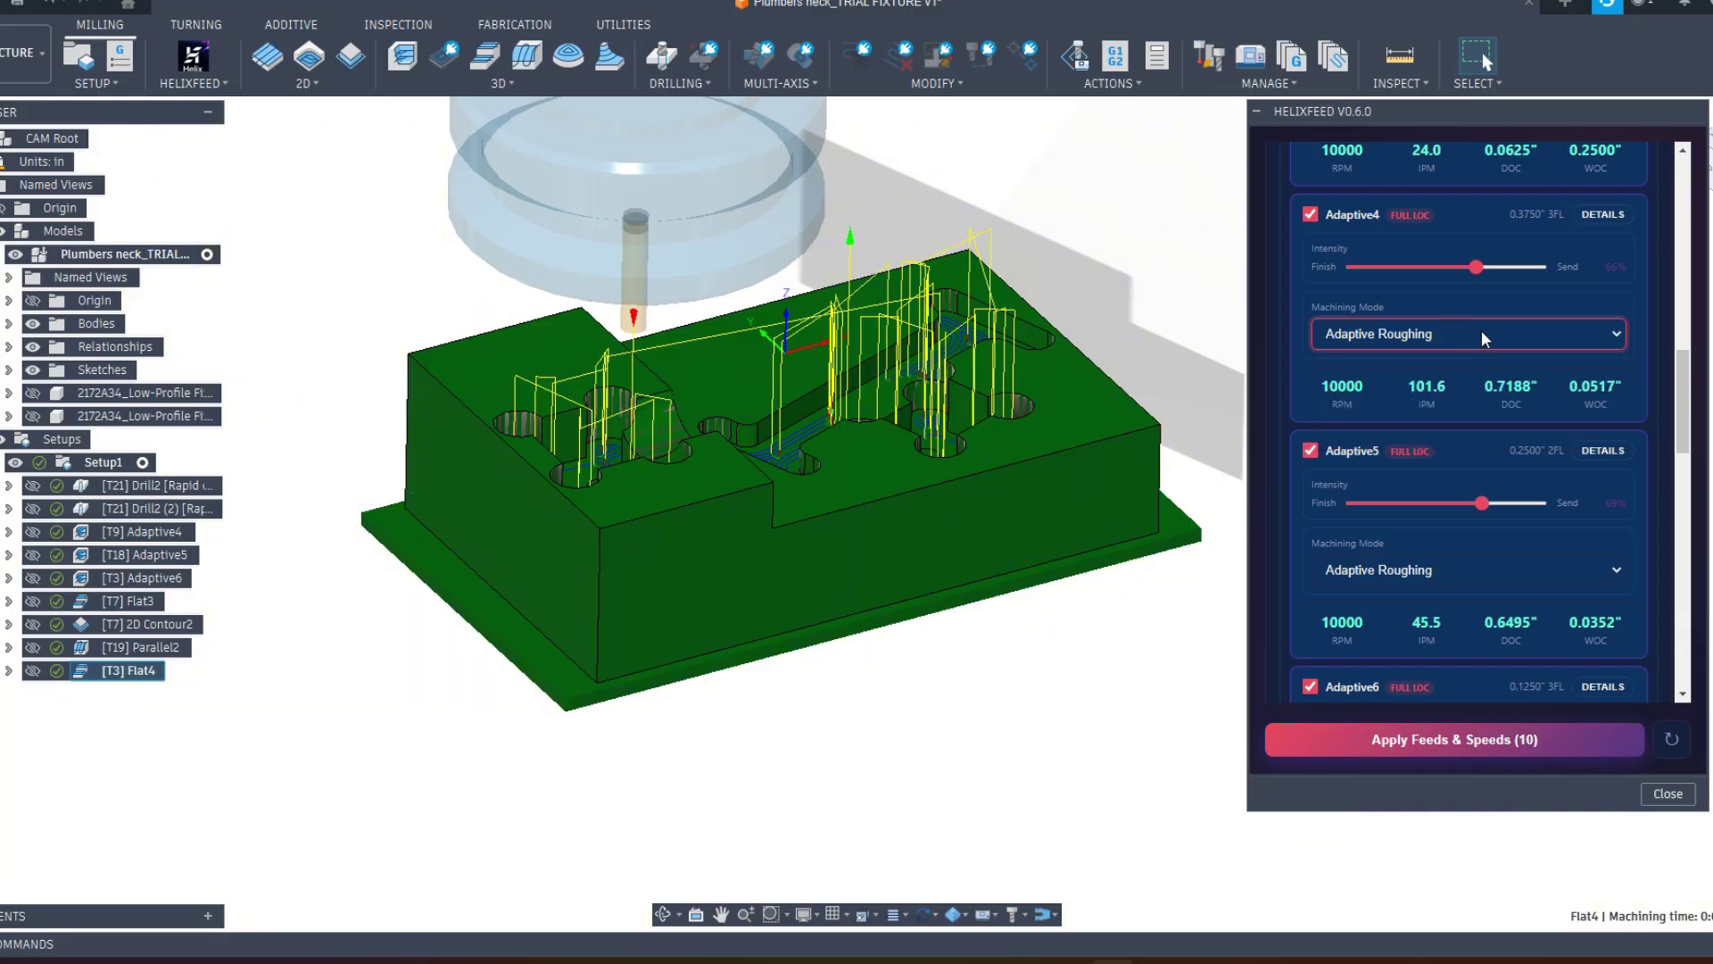
{"action": "left_click", "coordinate": [1482, 337]}
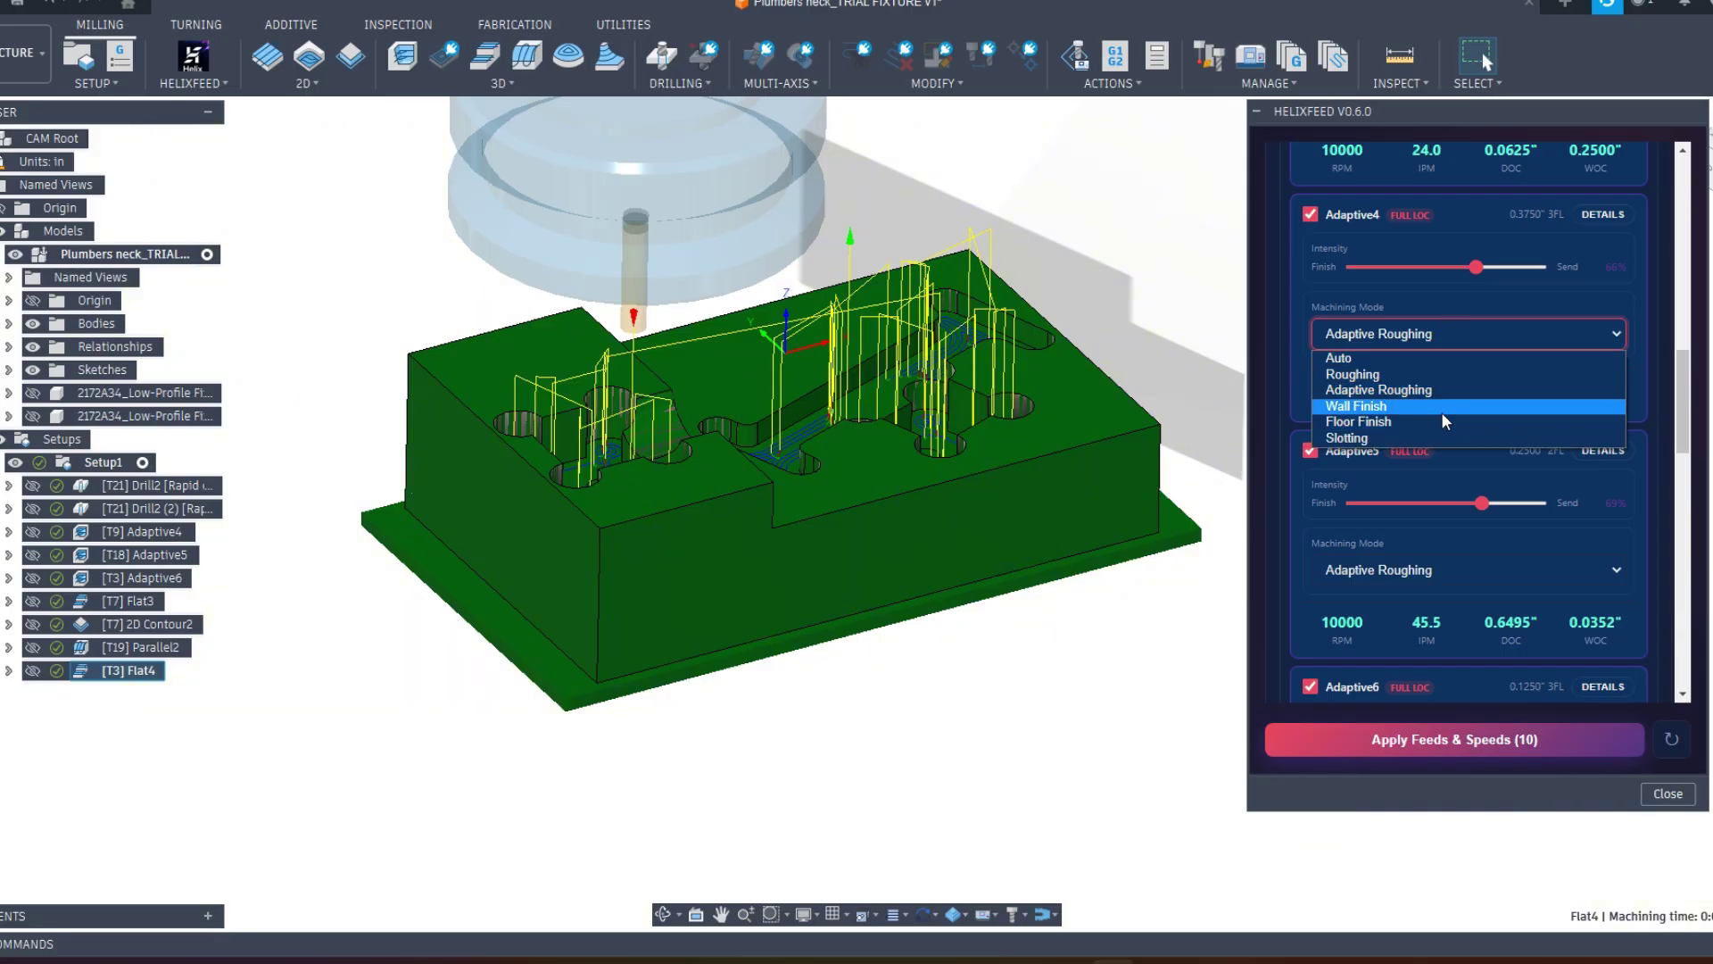
{"action": "left_click", "coordinate": [1442, 410]}
{"action": "double_click", "coordinate": [1513, 385]}
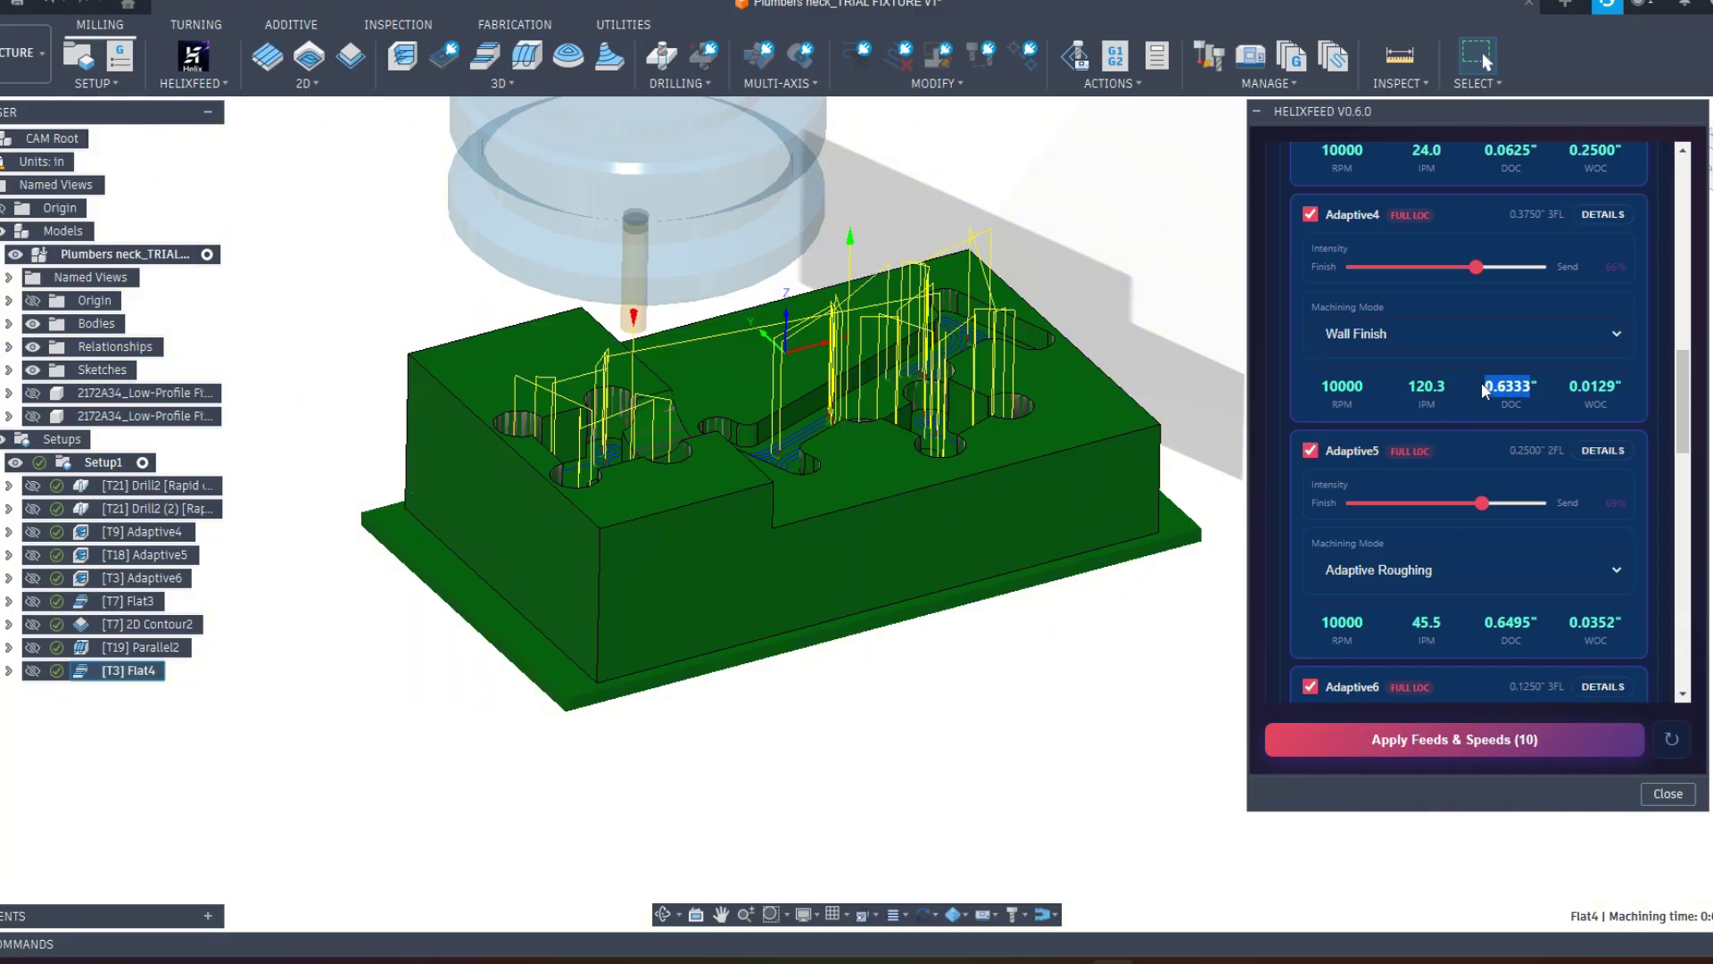
{"action": "left_click_drag", "start_coordinate": [1567, 392], "coordinate": [1621, 388]}
{"action": "left_click_drag", "start_coordinate": [1588, 386], "coordinate": [1604, 386]}
- Return the Adaptive4 machining mode to Adaptive Roughing and check its width of cut
{"action": "left_click", "coordinate": [1552, 339]}
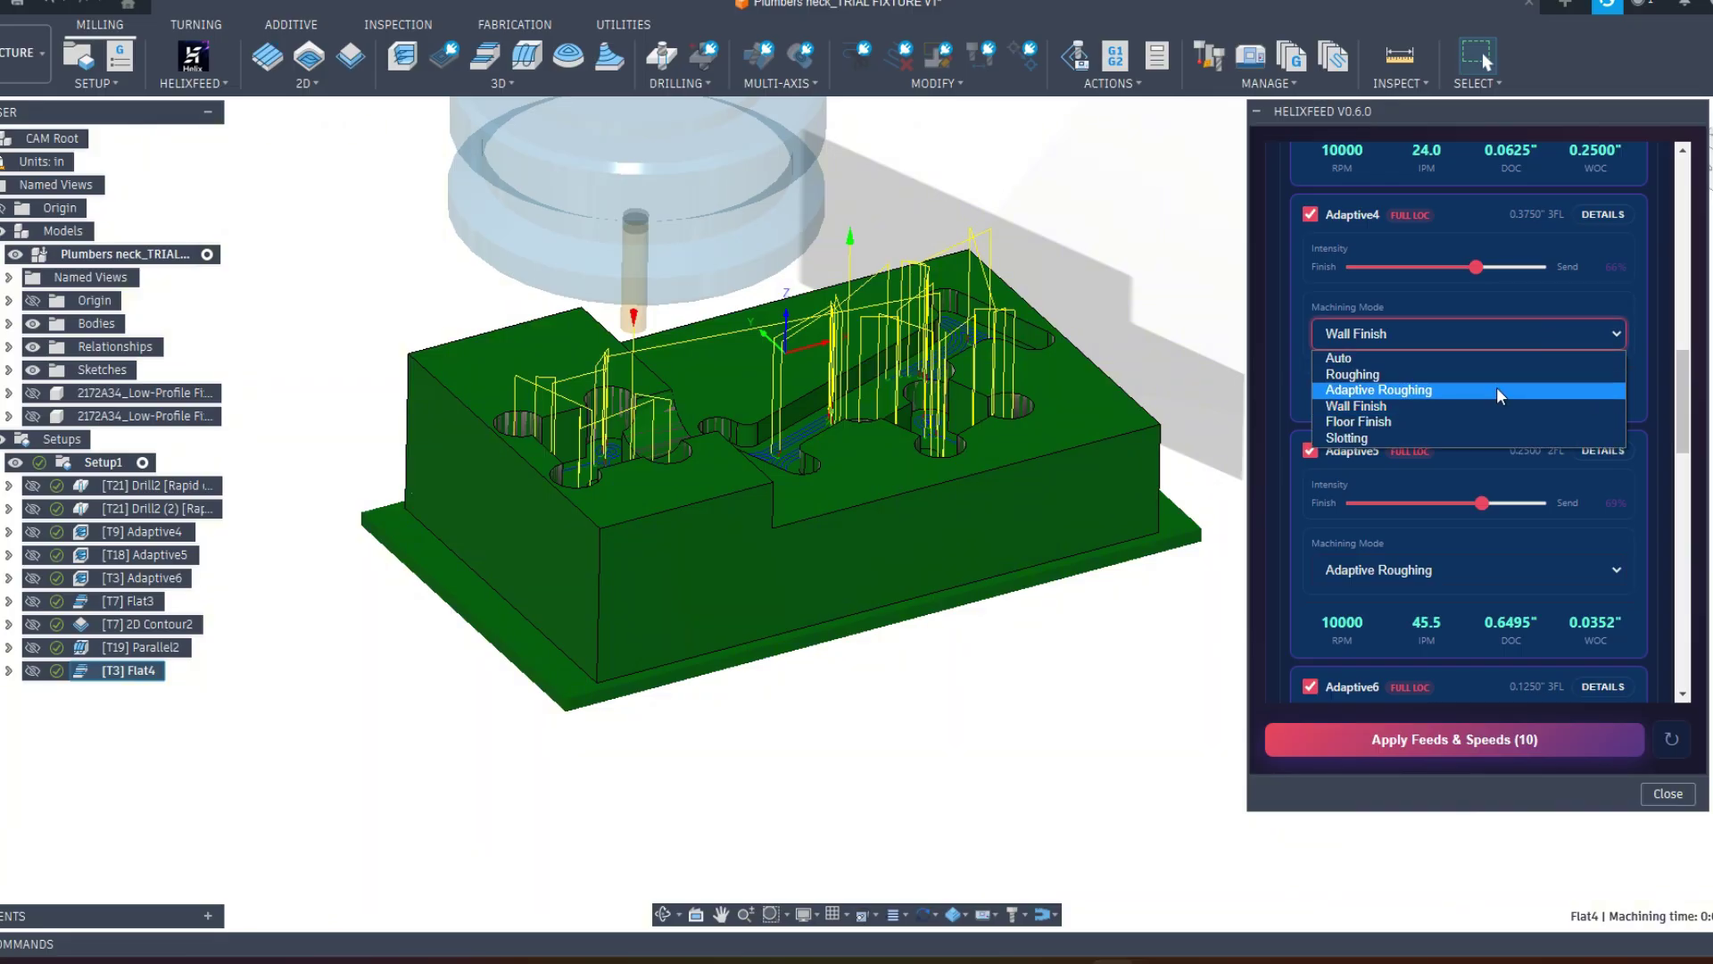
{"action": "left_click", "coordinate": [1499, 387]}
{"action": "left_click_drag", "start_coordinate": [1581, 386], "coordinate": [1609, 391]}
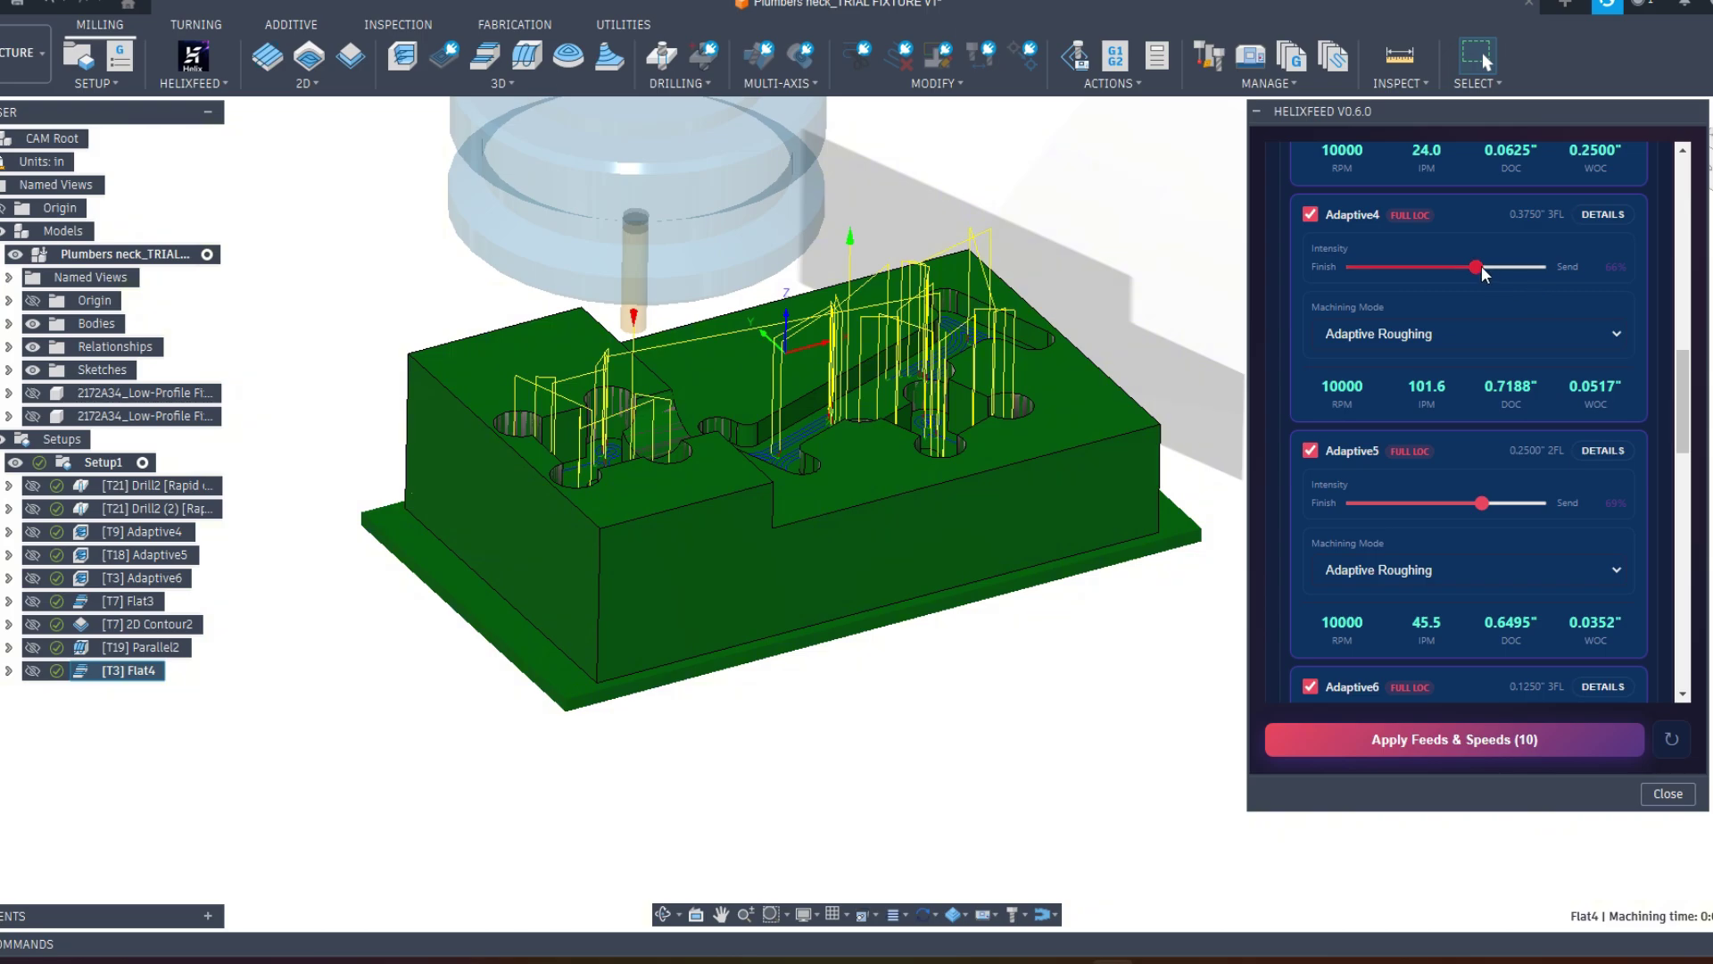
- Raise the Adaptive5 operation's intensity slightly towards Send
{"action": "scroll", "coordinate": [1494, 246], "scroll_direction": "down", "scroll_amount": 3}
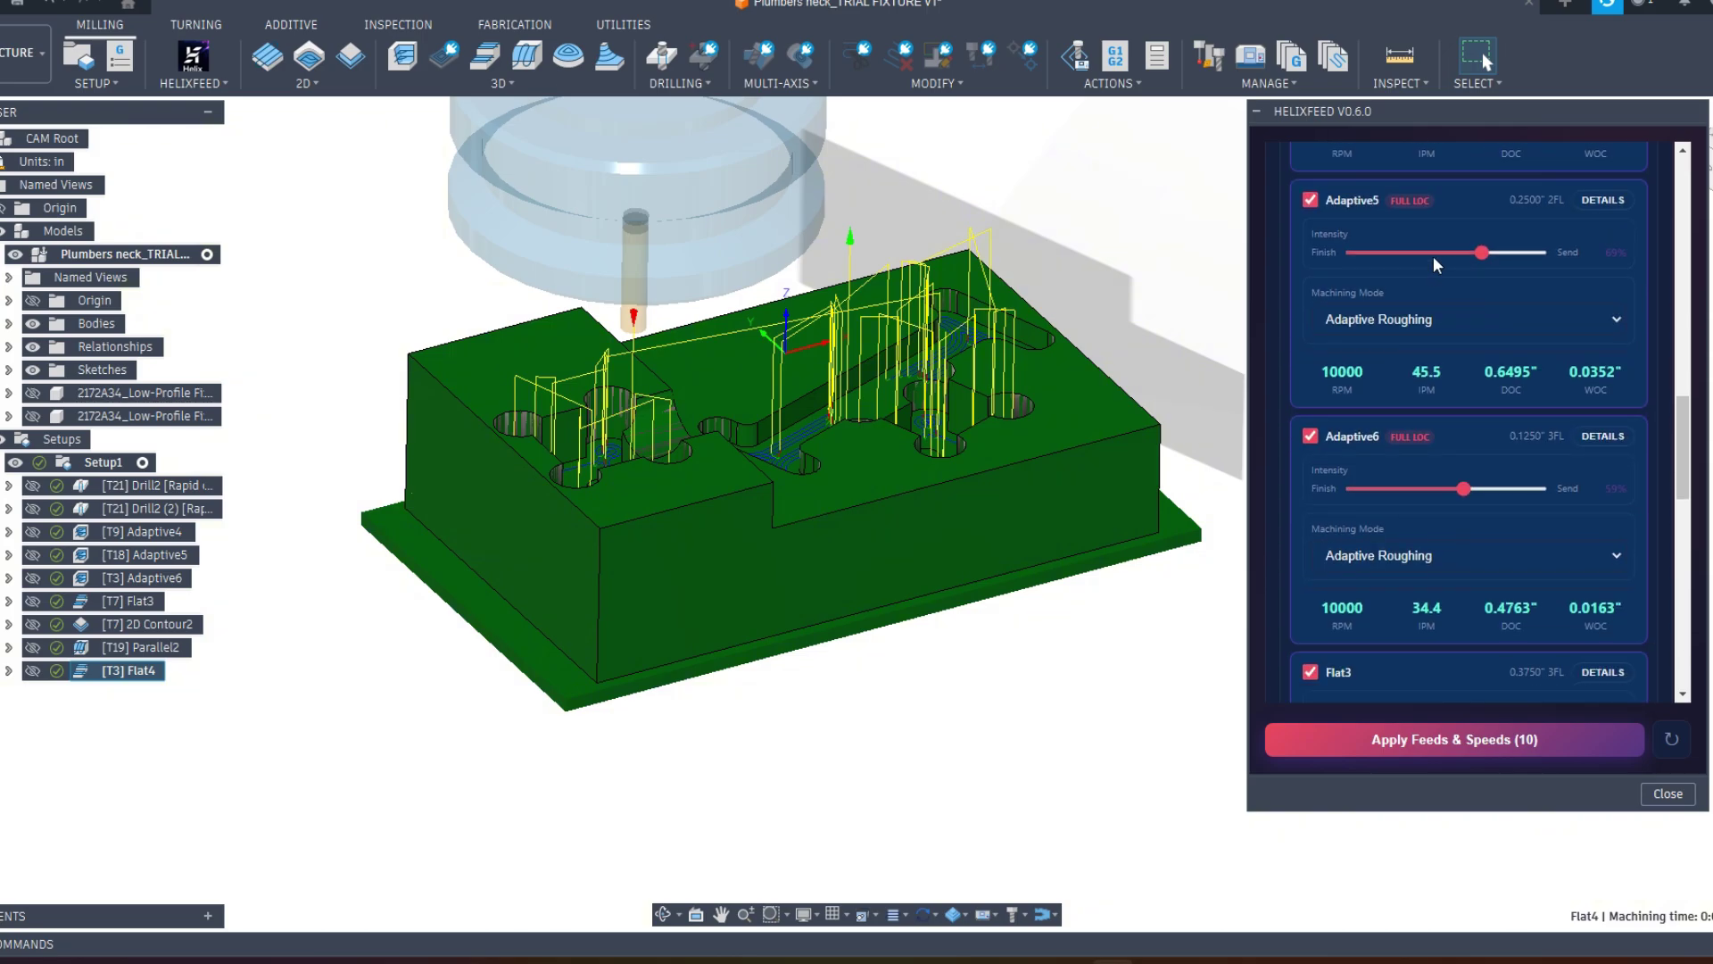
{"action": "mouse_move", "coordinate": [1480, 250]}
{"action": "left_mouse_down"}
{"action": "mouse_move", "coordinate": [1505, 255]}
{"action": "mouse_move", "coordinate": [1490, 253]}
{"action": "left_mouse_up"}
- Apply the feeds and speeds to the selected operations, acknowledging that the toolpaths and cutting data must be verified
{"action": "scroll", "coordinate": [1539, 349], "scroll_direction": "down", "scroll_amount": 10}
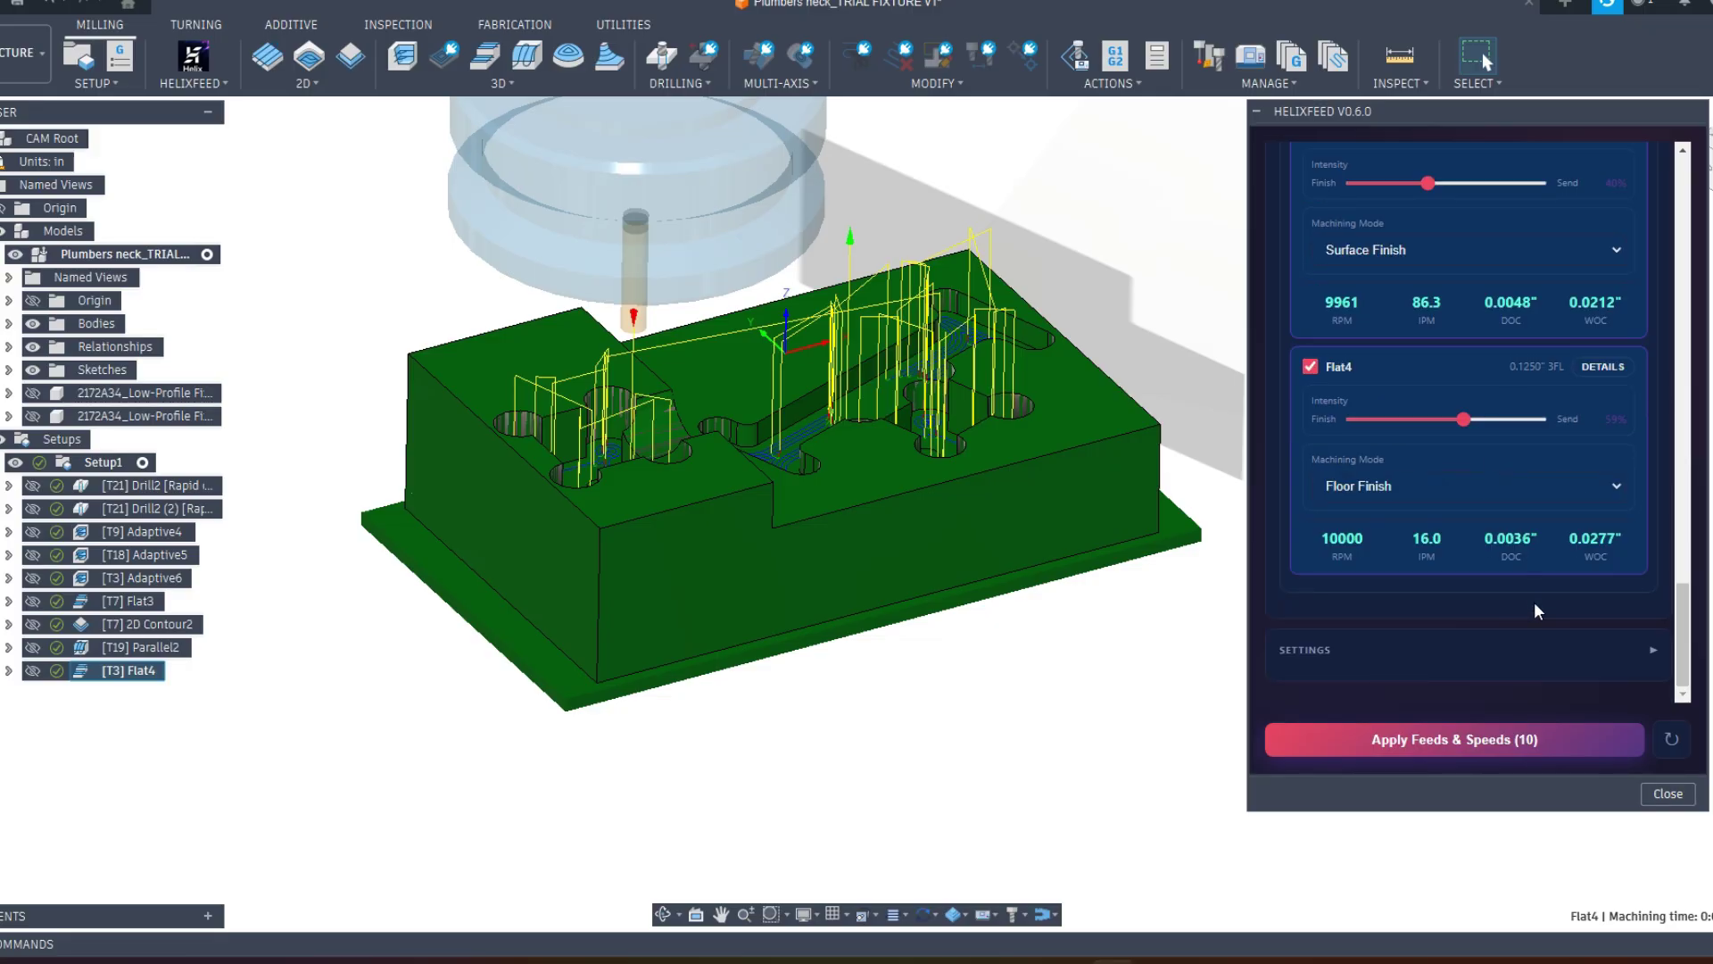
{"action": "left_click", "coordinate": [1495, 741]}
{"action": "left_click", "coordinate": [1341, 511]}
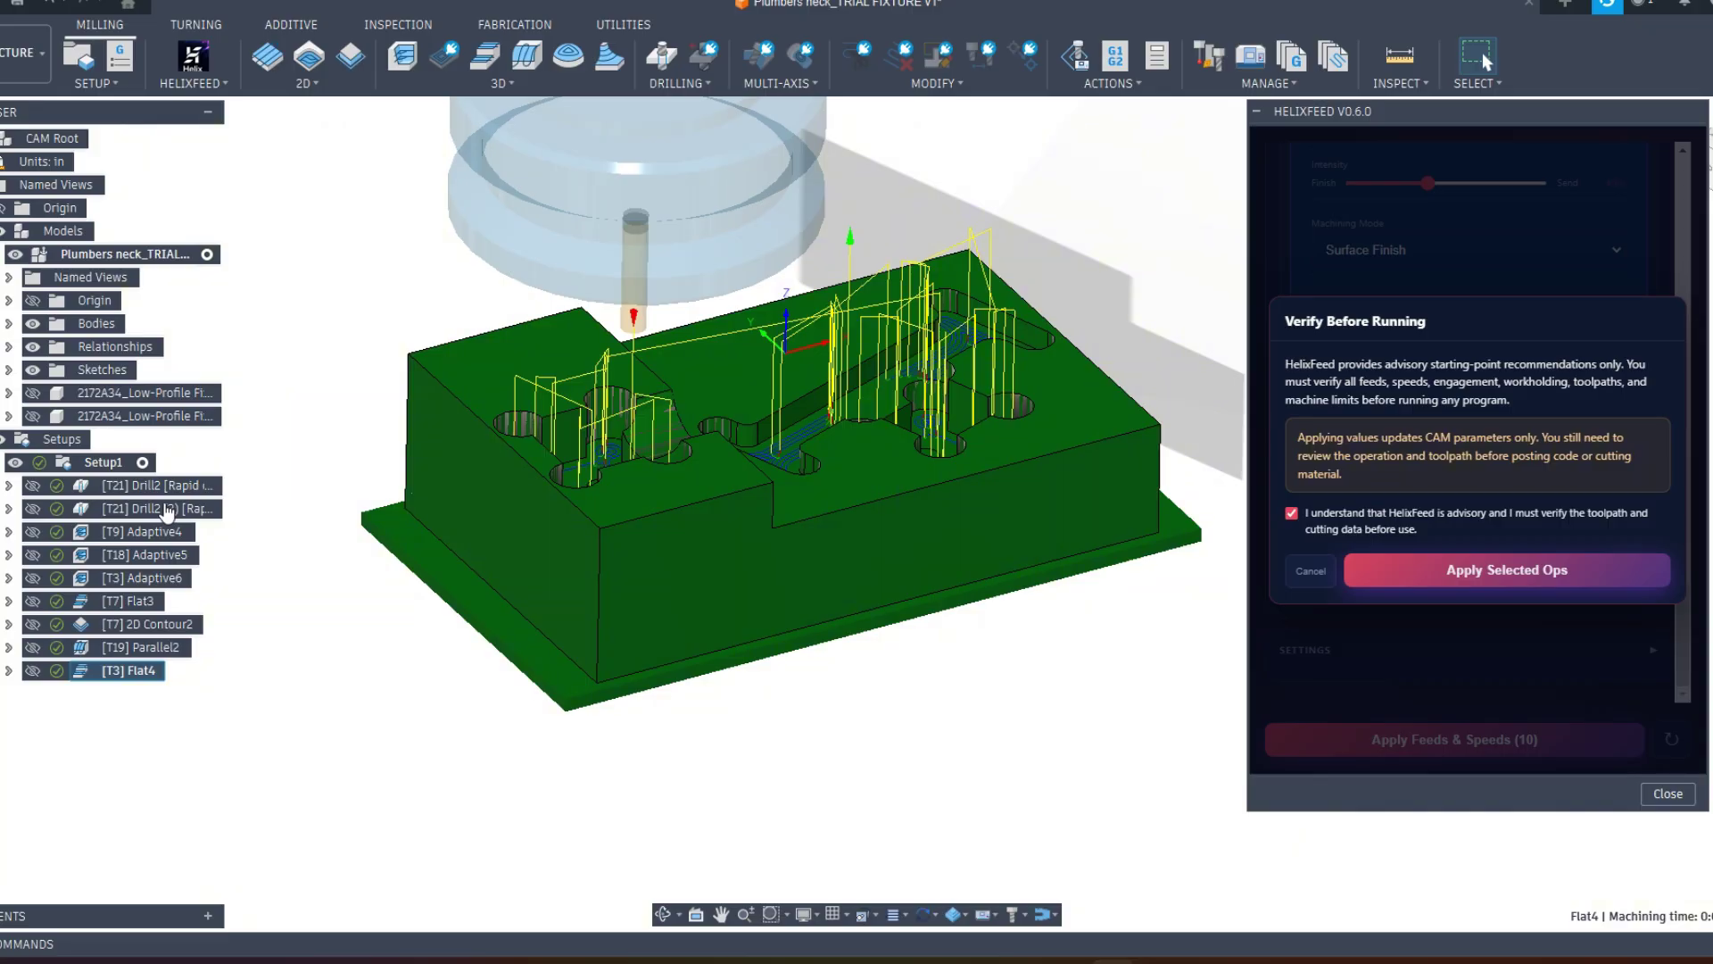
{"action": "key", "text": "Return"}
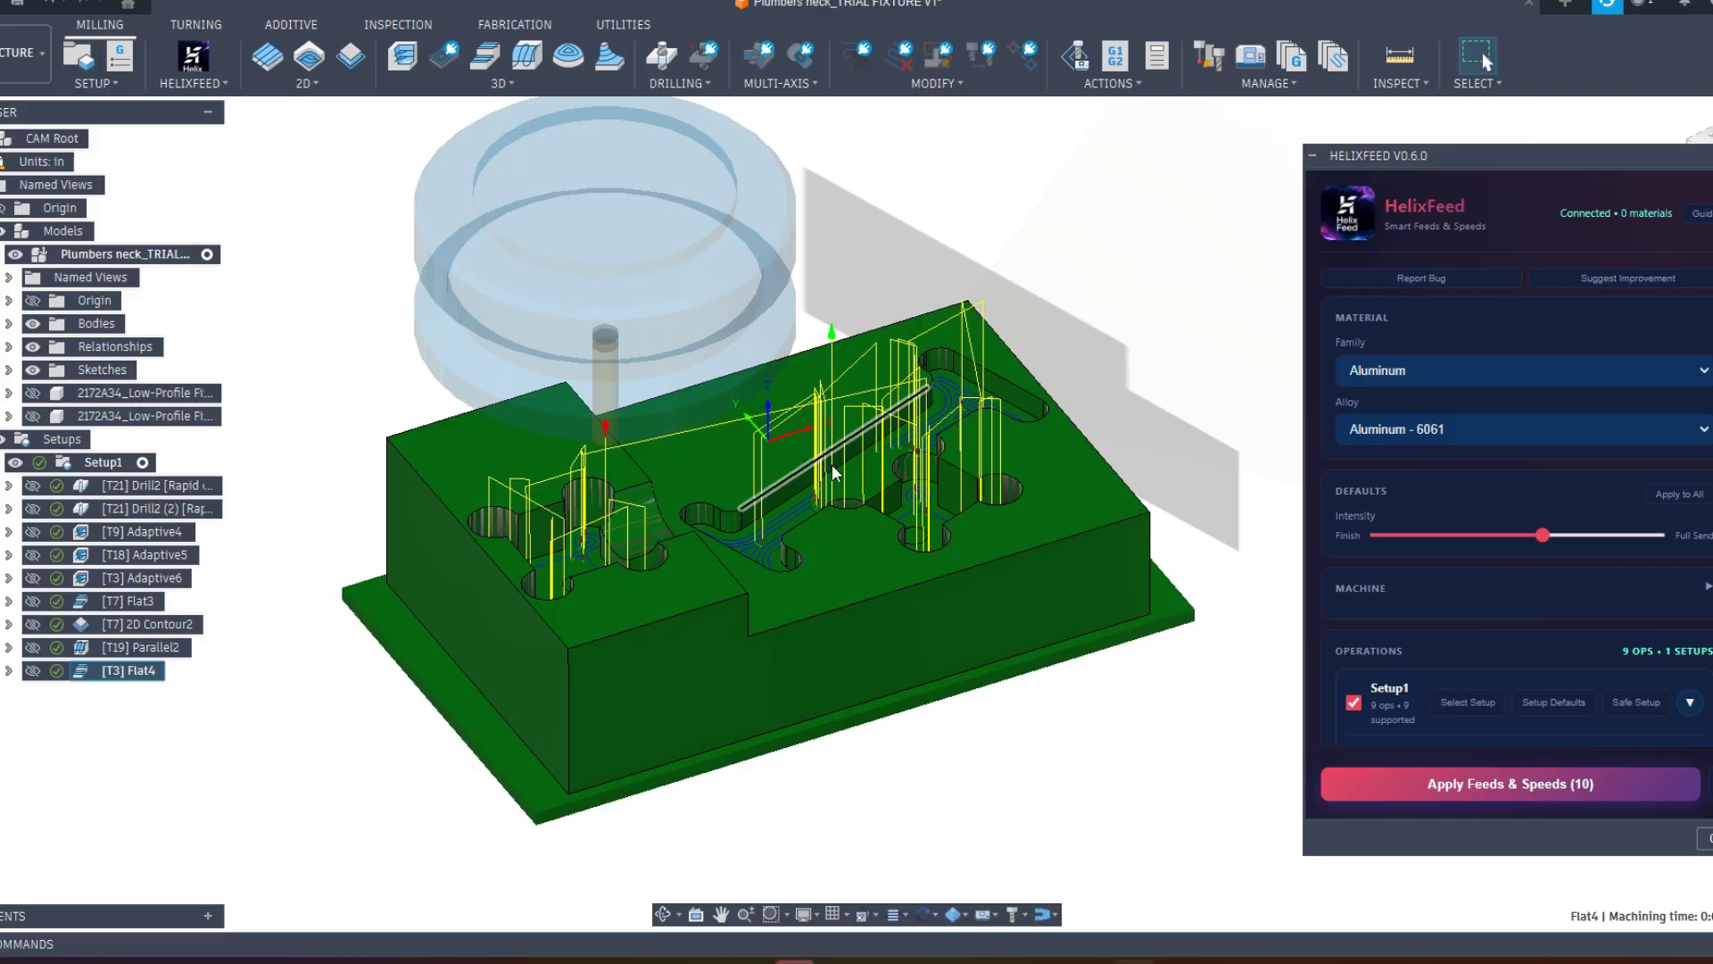
{"action": "middle_click_drag", "start_coordinate": [971, 415], "coordinate": [944, 373], "text": "shift"}
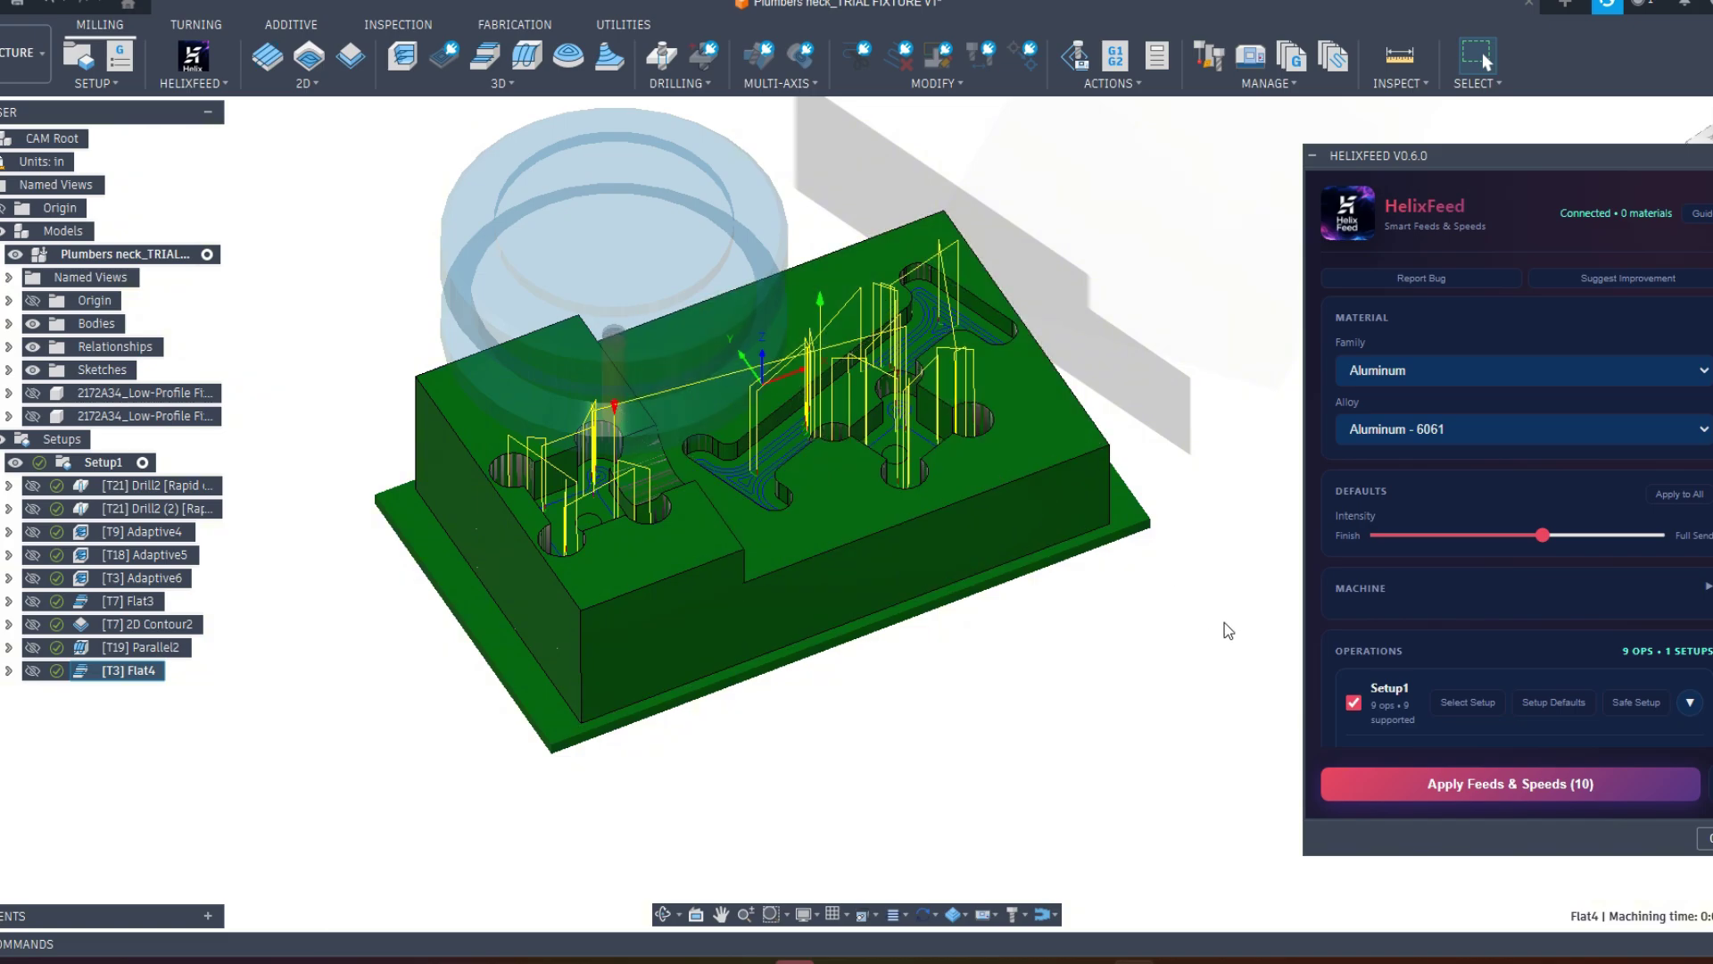